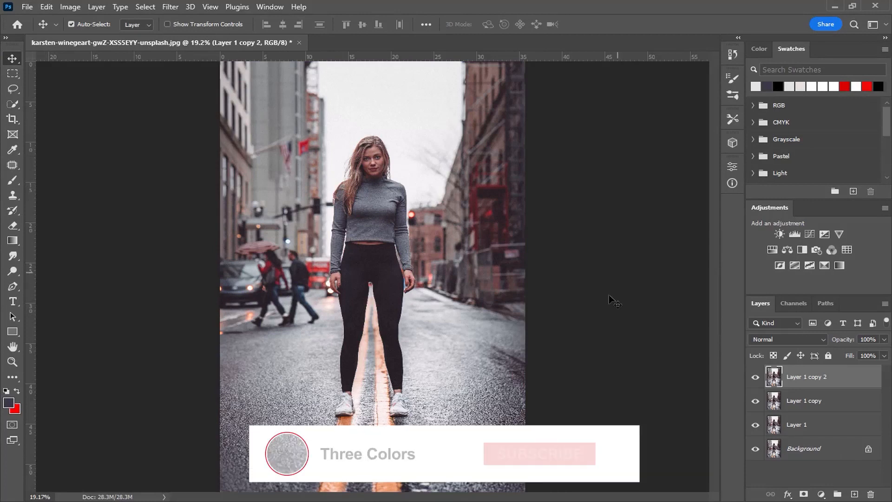
Step: Hide Layer 1 copy 2 and Layer 1 copy, and make Layer 1 the active layer
click(754, 376)
click(755, 401)
click(796, 424)
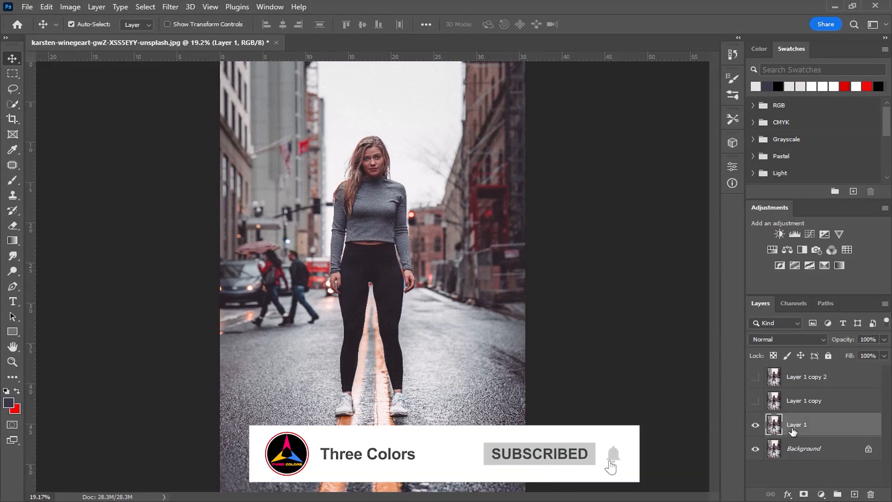
Step: Draw a rectangle about 1519 × 601 px across the woman's feet, with light grey fill and stroke
click(12, 331)
drag(464, 368, 284, 436)
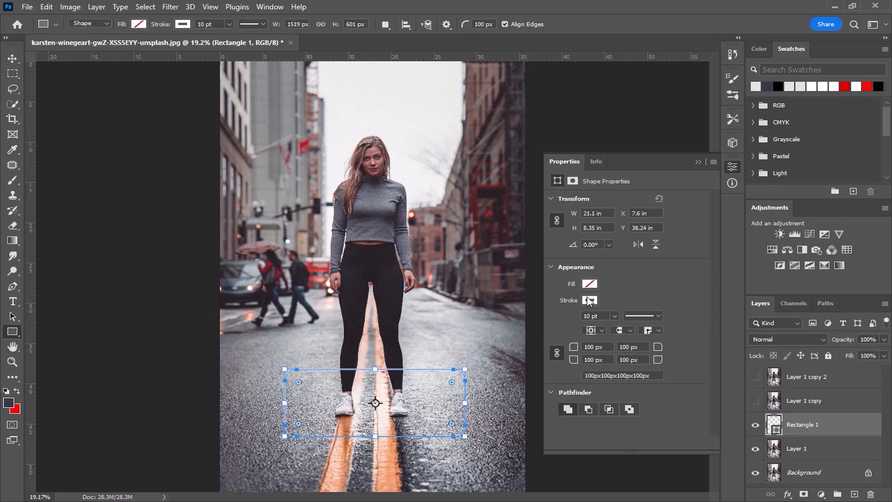
click(590, 284)
click(560, 345)
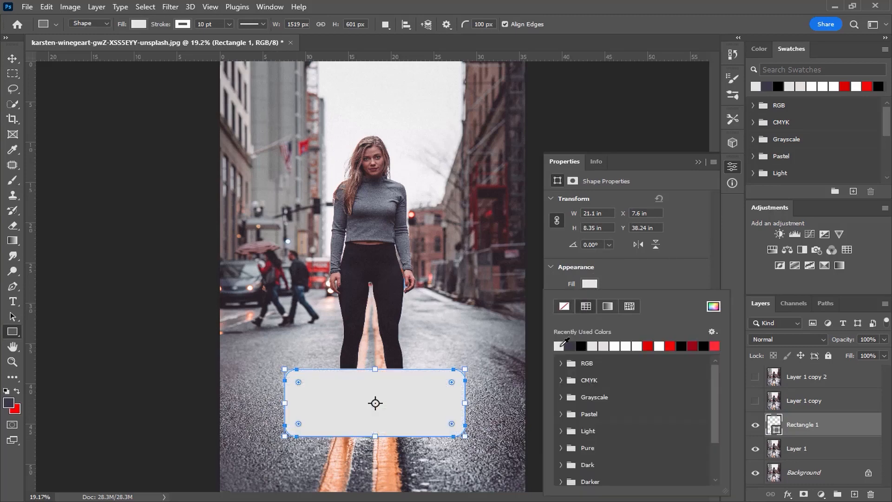
click(637, 286)
click(590, 300)
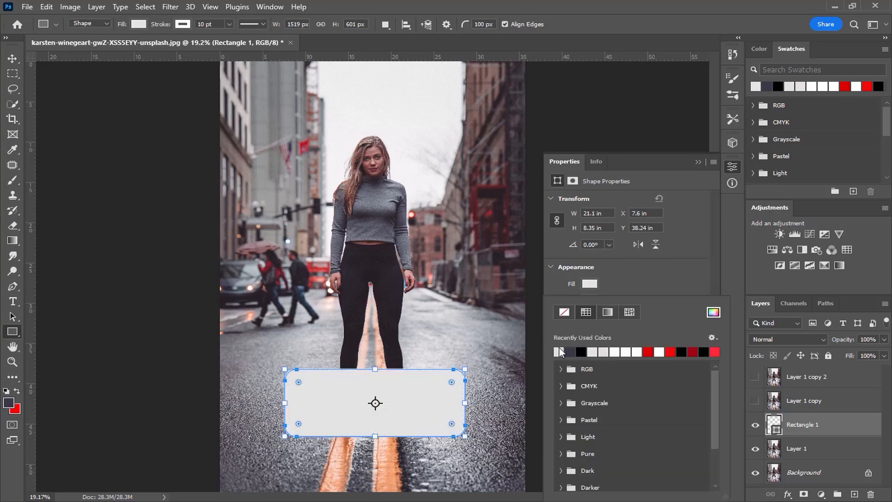
click(618, 293)
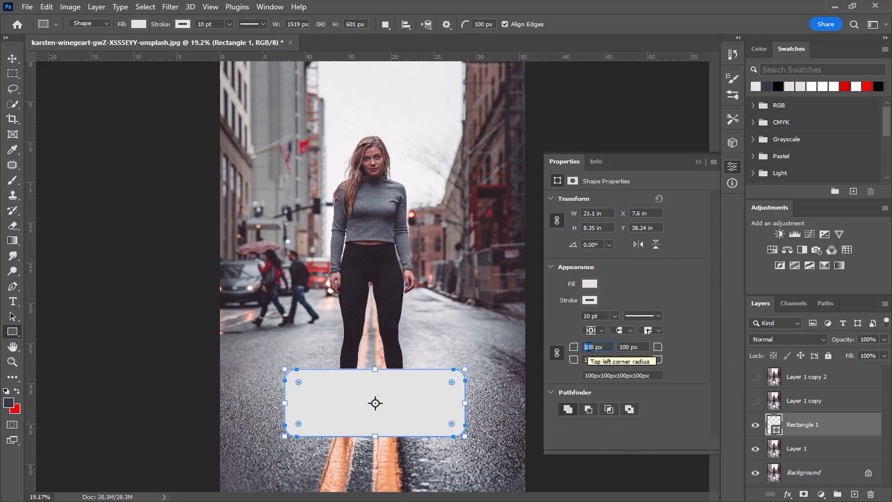
Step: Set the rectangle's corner radii to 0 px, deselect it and collapse its properties
text(0)
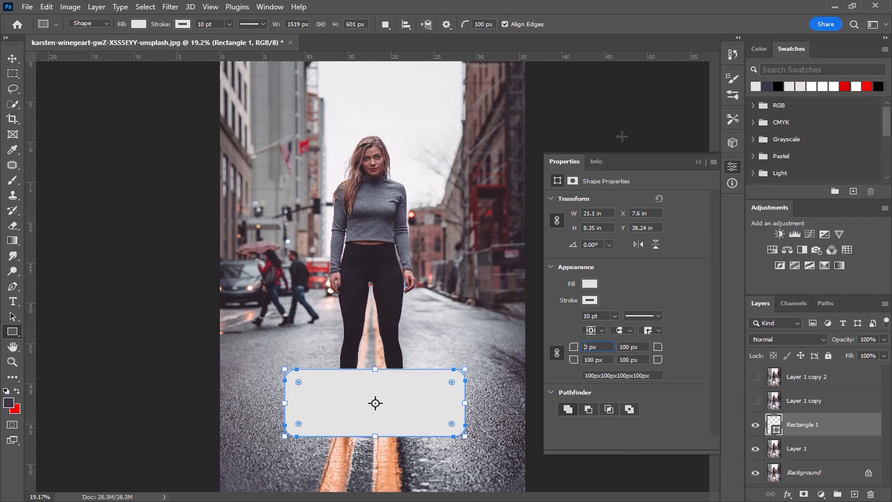
click(13, 58)
click(171, 213)
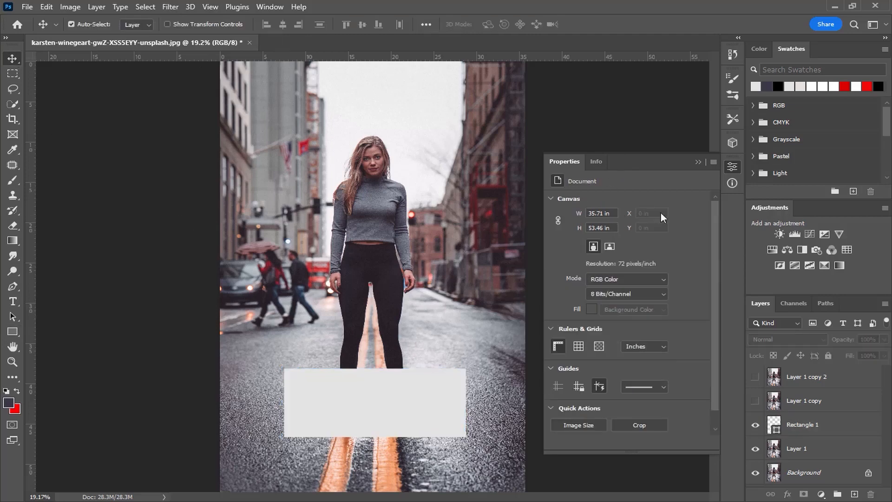
click(699, 162)
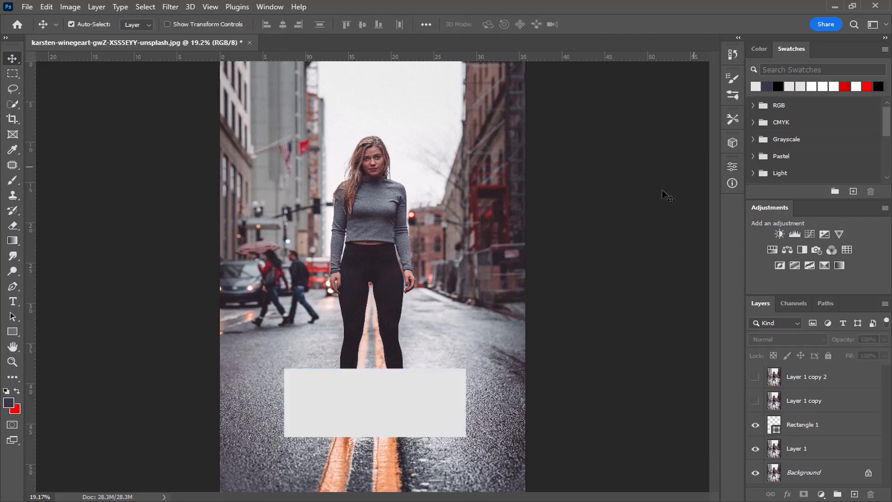
Step: Set the opacity of the Rectangle 1 layer to 45%
click(846, 421)
click(873, 339)
text(45)
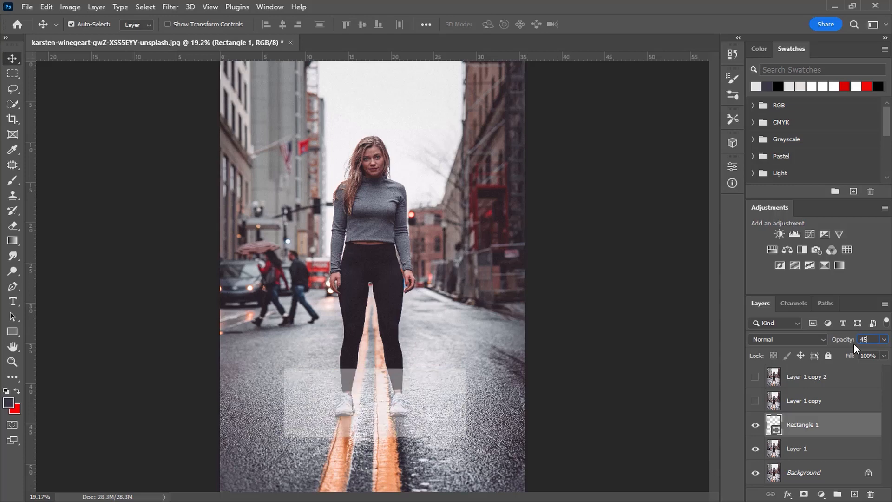
key(Return)
Step: Transform Rectangle 1 with Perspective into a trapezoid lying on the road, with a narrower far edge and a wider near edge
key(ctrl+t)
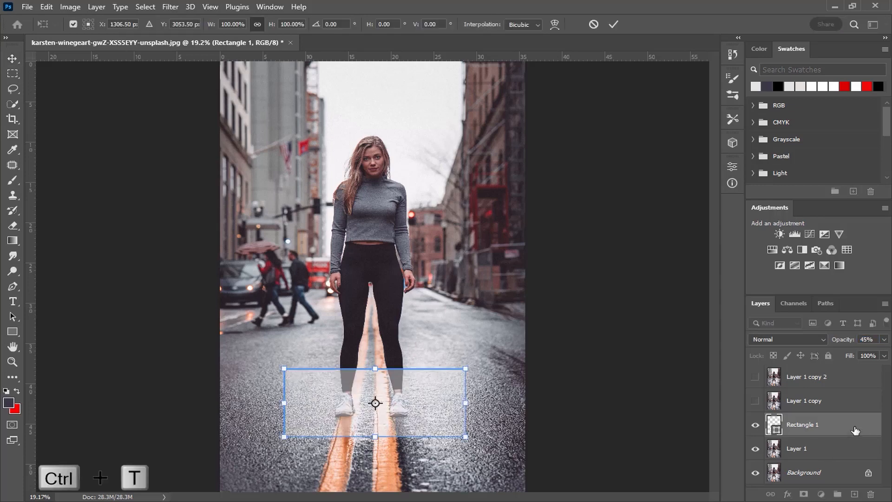
right_click(422, 403)
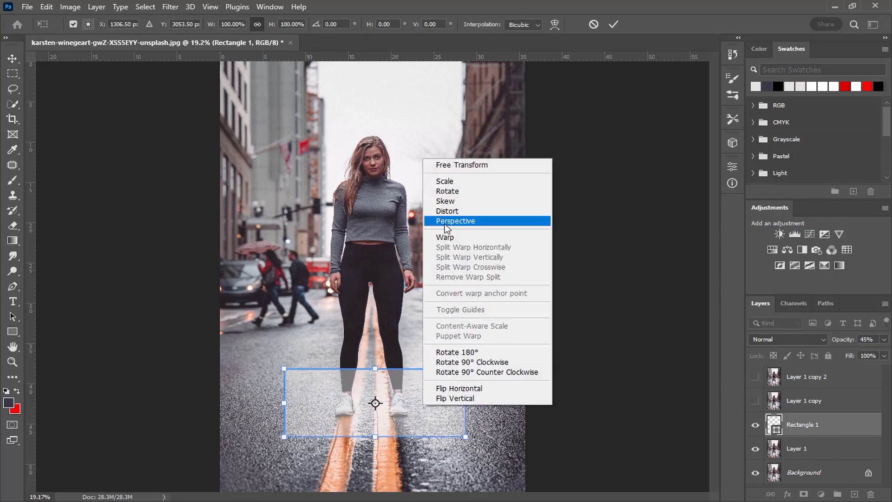
click(484, 221)
drag(467, 371, 422, 368)
drag(467, 438, 495, 437)
drag(421, 369, 441, 369)
drag(496, 438, 513, 436)
drag(445, 373, 454, 373)
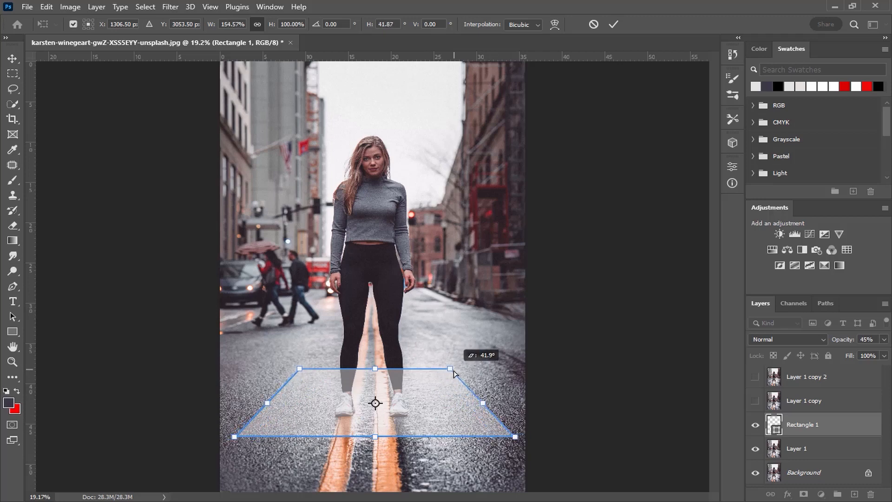
drag(454, 372, 453, 373)
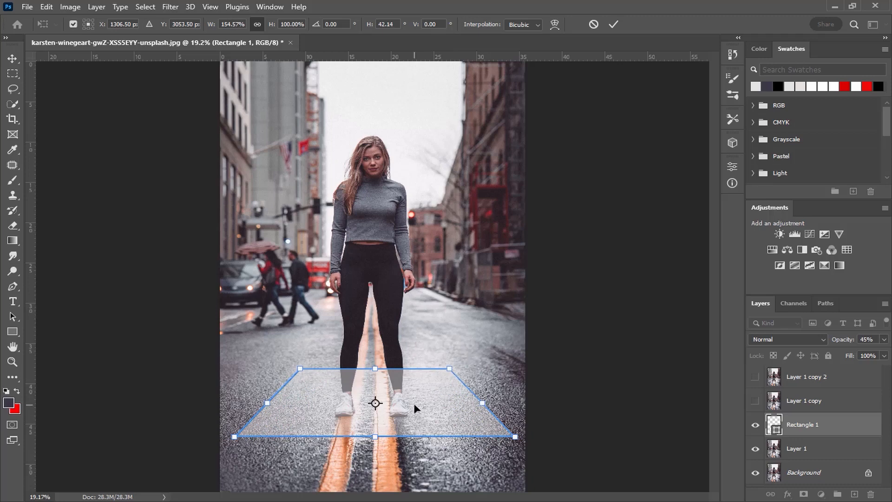
key(Return)
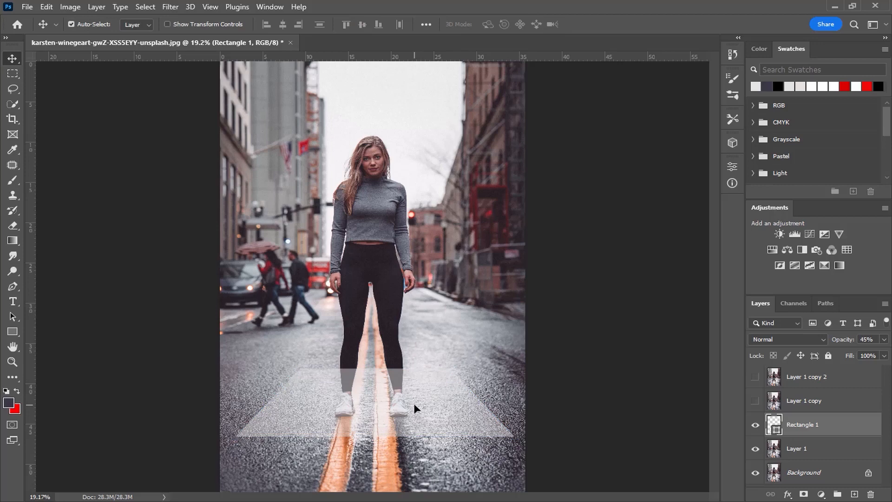
Step: Duplicate Rectangle 1 and change the original rectangle's fill color to 000000
key(ctrl+j)
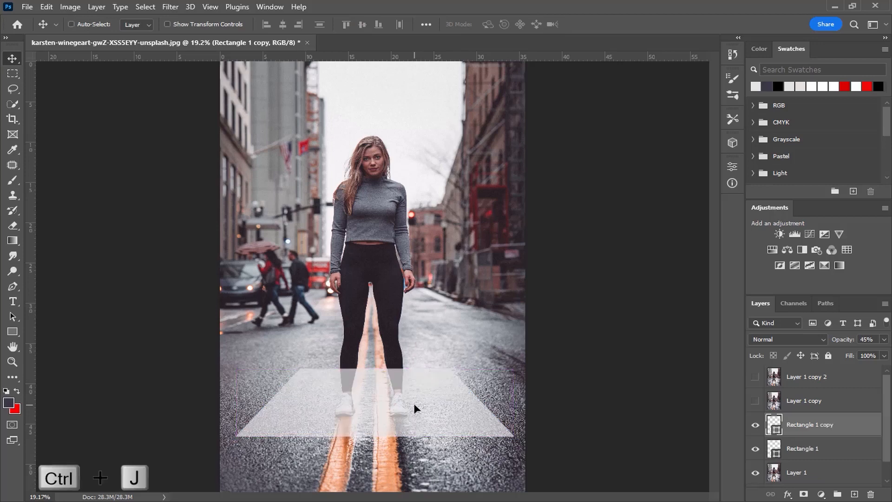
click(784, 454)
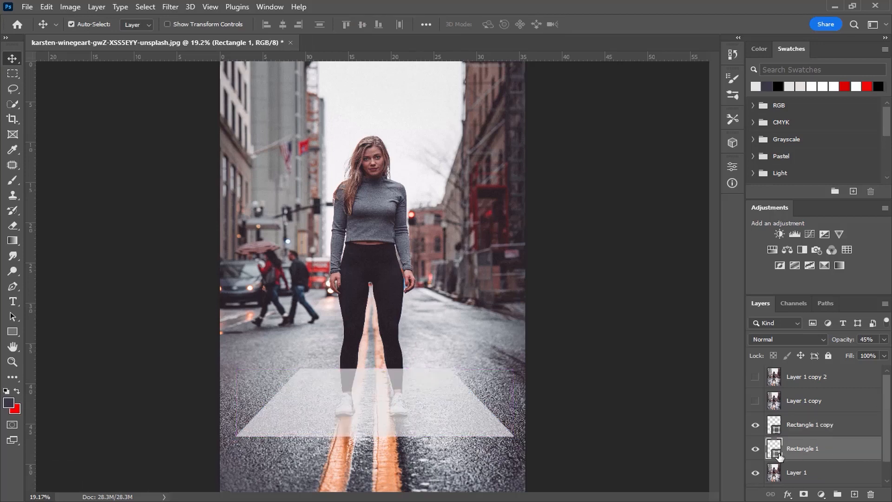
double_click(776, 455)
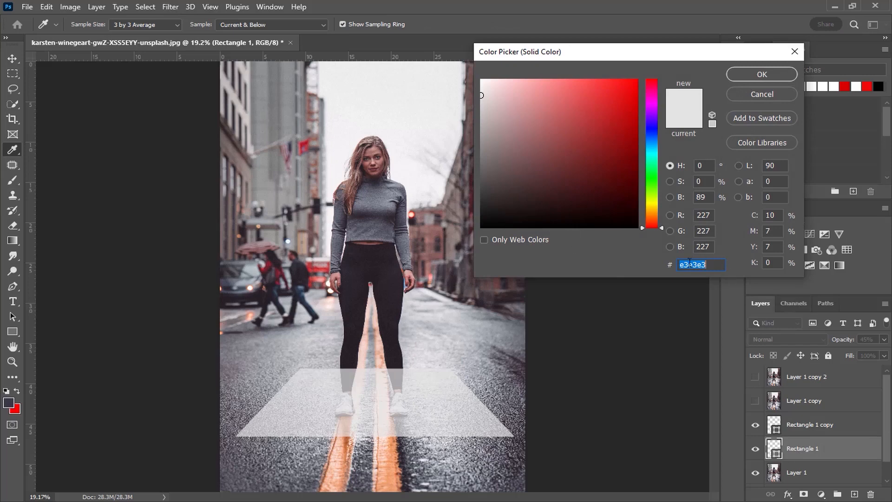
text(000000)
click(758, 77)
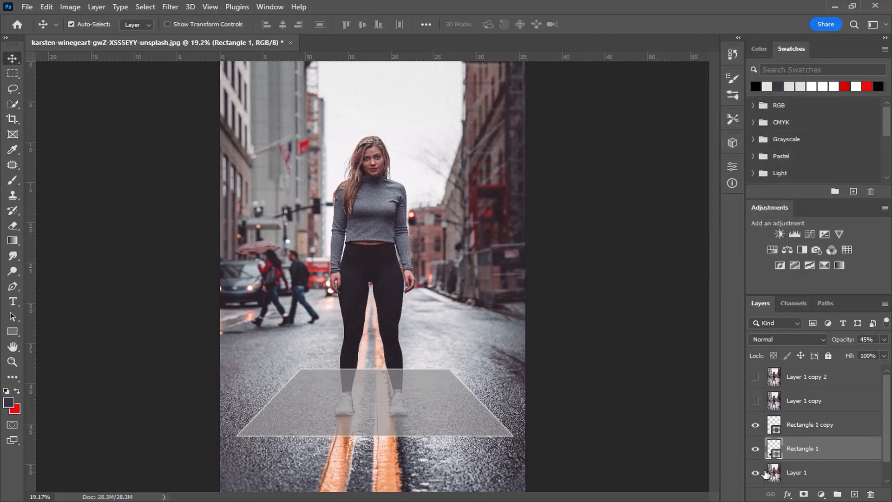
Step: Set the opacity of both Rectangle 1 copy and Rectangle 1 to 100%
click(811, 424)
click(831, 343)
text(100)
key(Return)
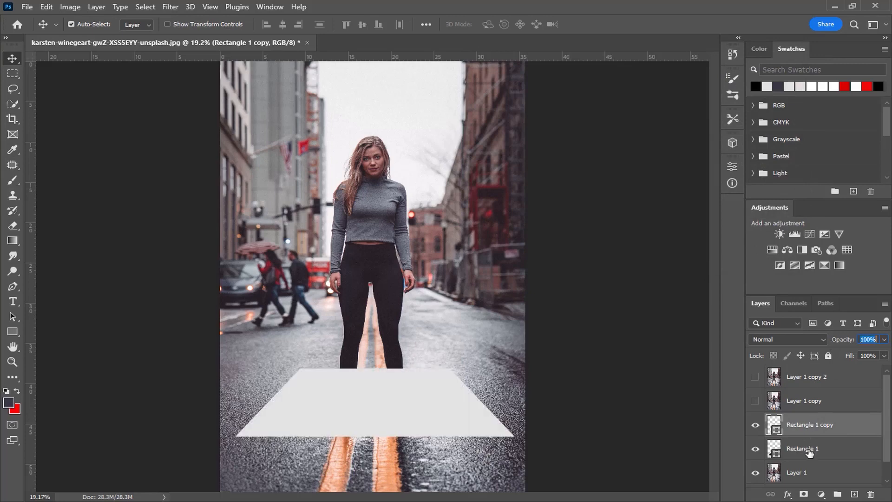
click(809, 450)
click(865, 345)
text(100)
Step: Show Layer 1 copy and clip it to Rectangle 1 copy
click(772, 405)
click(755, 401)
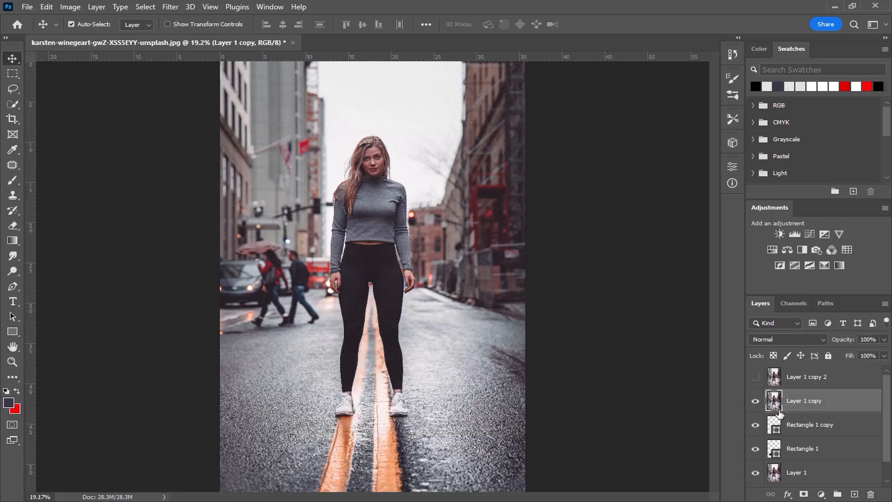
alt+click(790, 413)
Step: Warp Rectangle 1 copy by lifting its two near corners so the front edge curves off the road
click(800, 429)
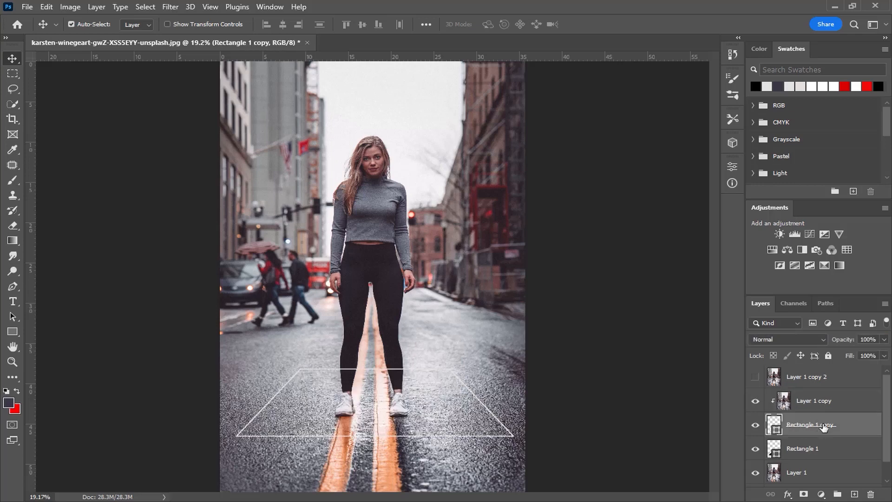
key(ctrl+t)
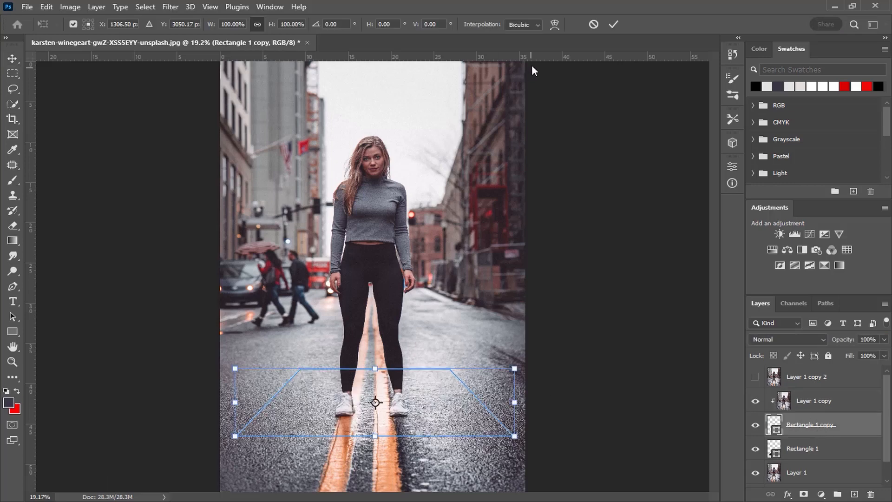
click(555, 25)
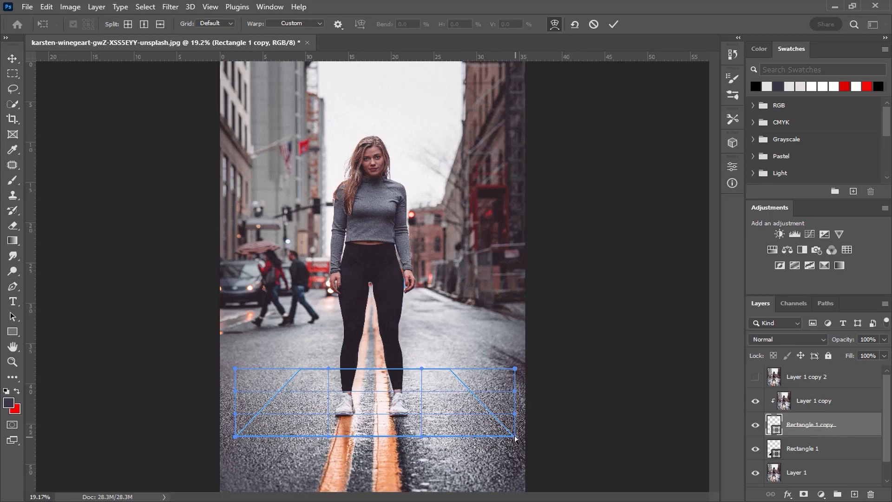
drag(514, 436, 511, 418)
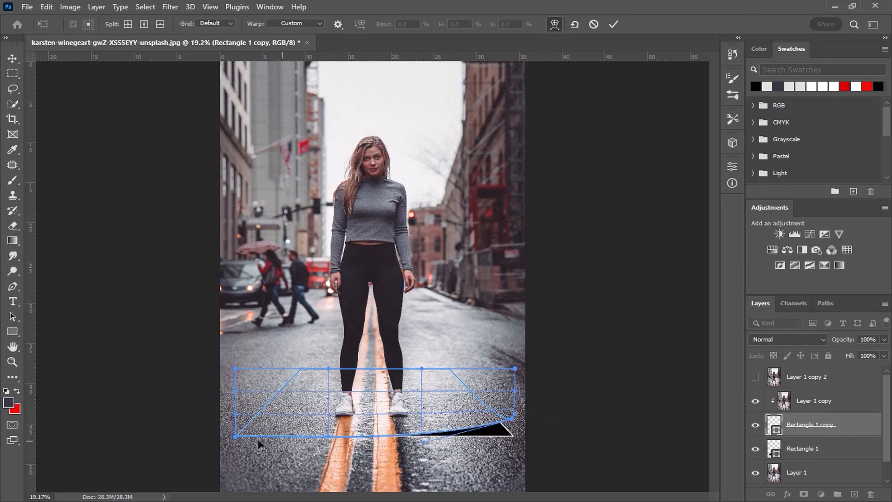
drag(236, 436, 239, 429)
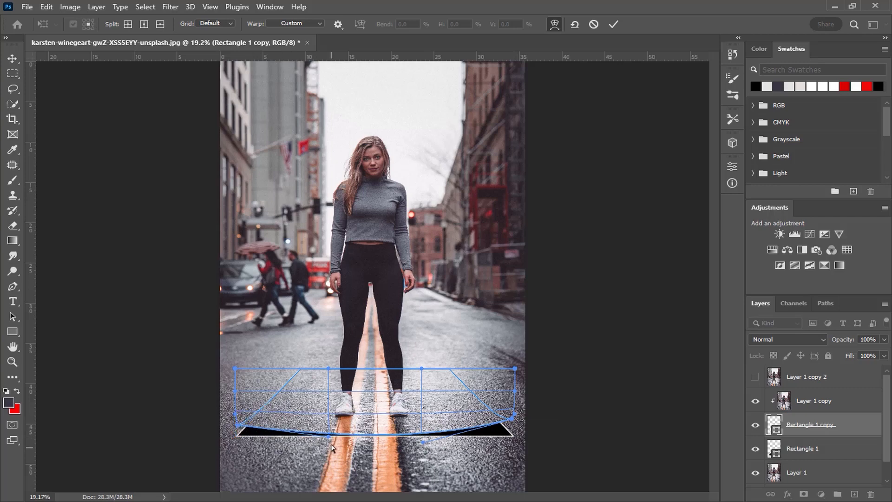
drag(327, 440, 327, 445)
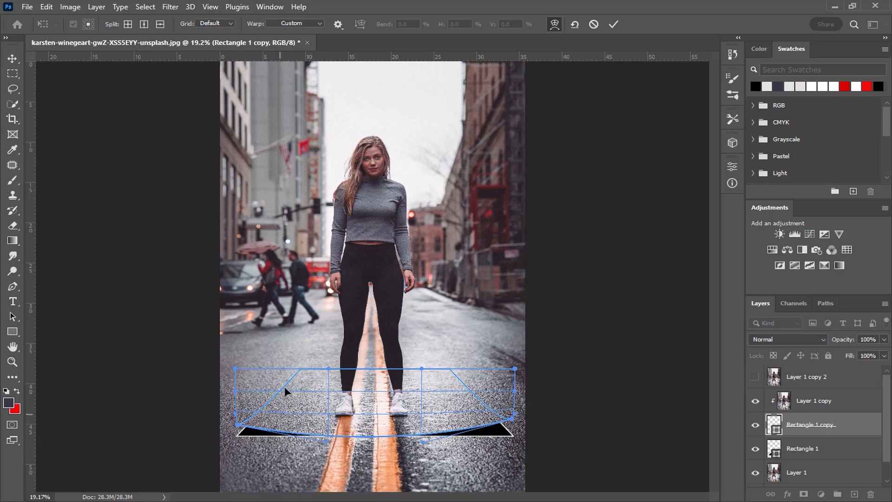
Step: Pull the two far warp corners of Rectangle 1 copy up and outward, curve the far edge to match, and apply the warp
drag(236, 373, 224, 338)
drag(513, 369, 526, 359)
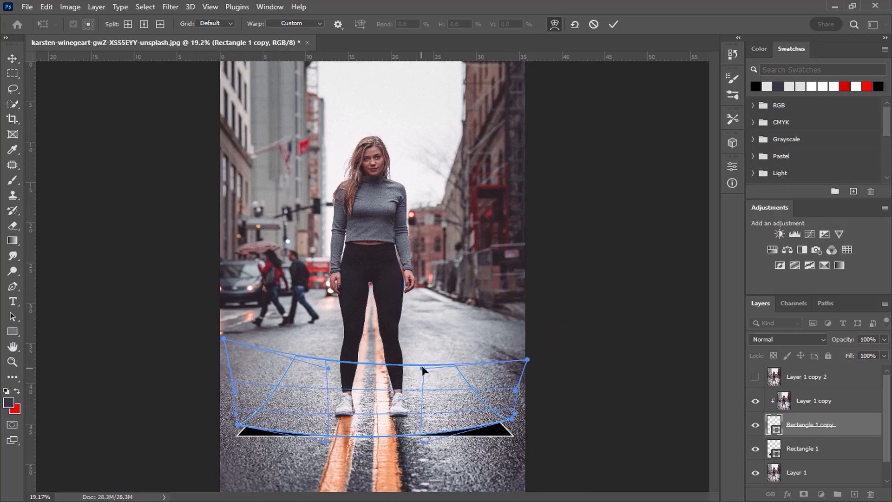
drag(423, 367, 426, 355)
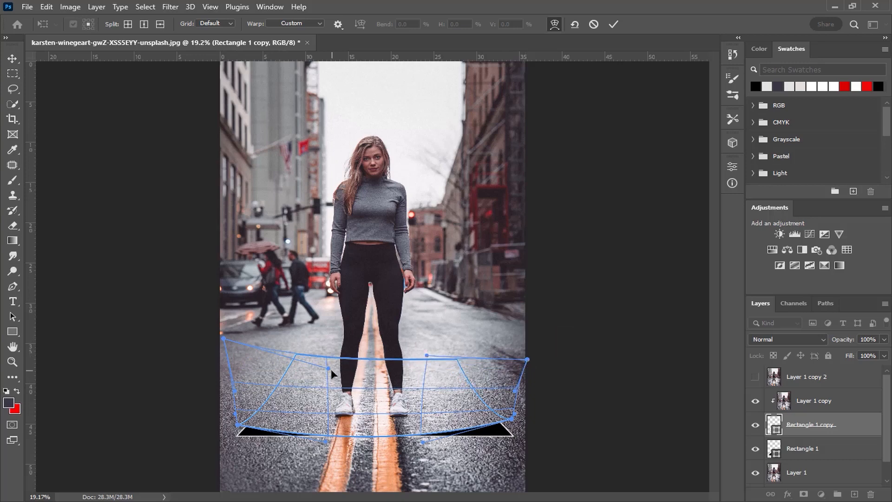
drag(331, 370, 322, 379)
drag(431, 356, 424, 367)
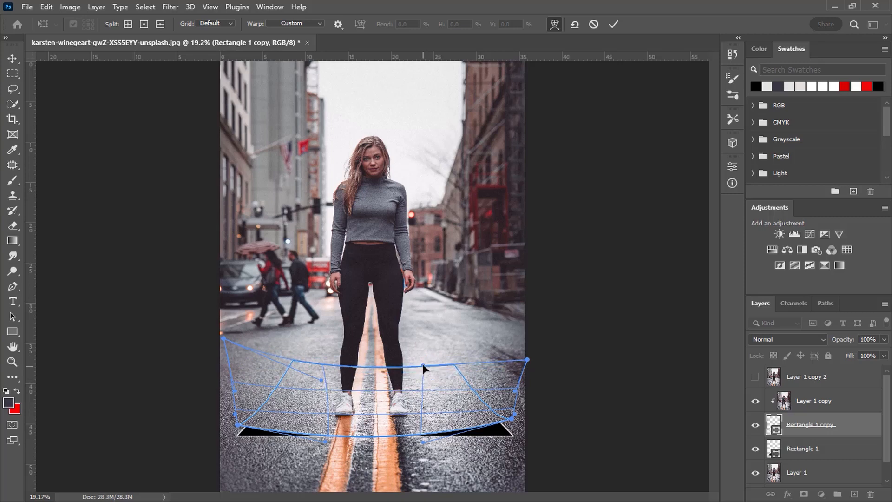
drag(527, 359, 529, 344)
key(Return)
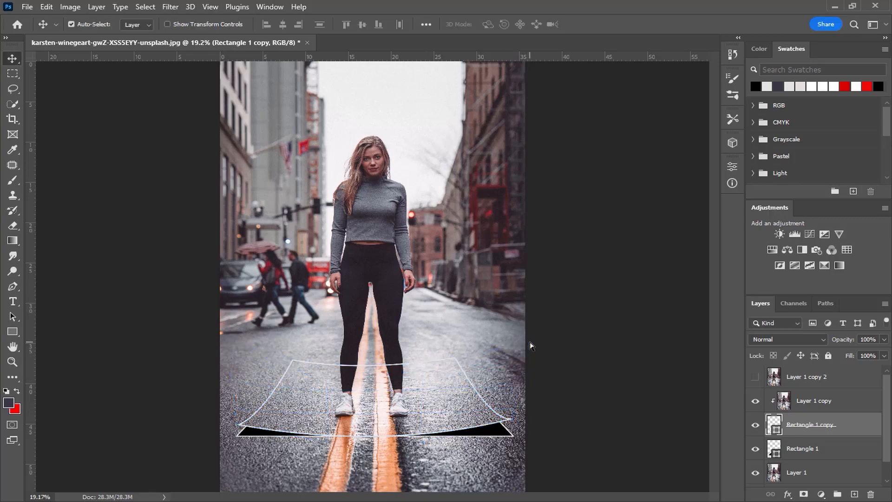
Step: Convert Rectangle 1 for smart filters and apply a Gaussian Blur with a 24 px radius
click(851, 454)
click(177, 9)
click(185, 36)
click(171, 8)
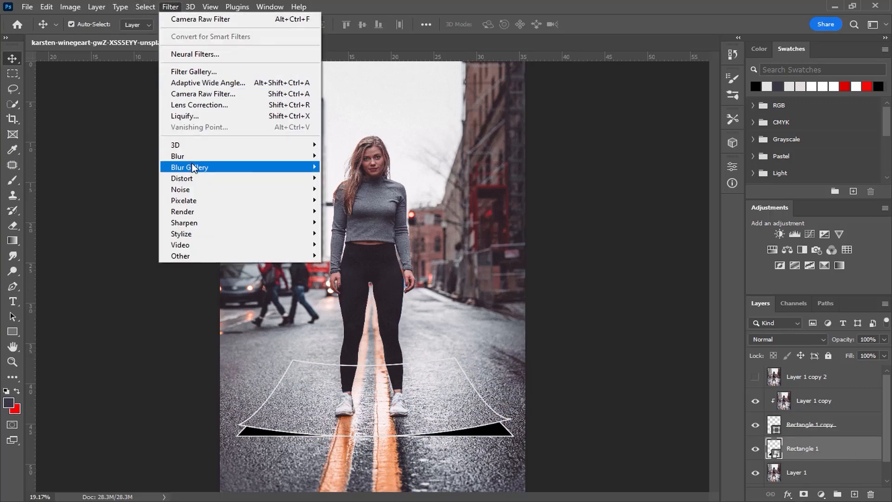
mouse_move(288, 156)
click(366, 200)
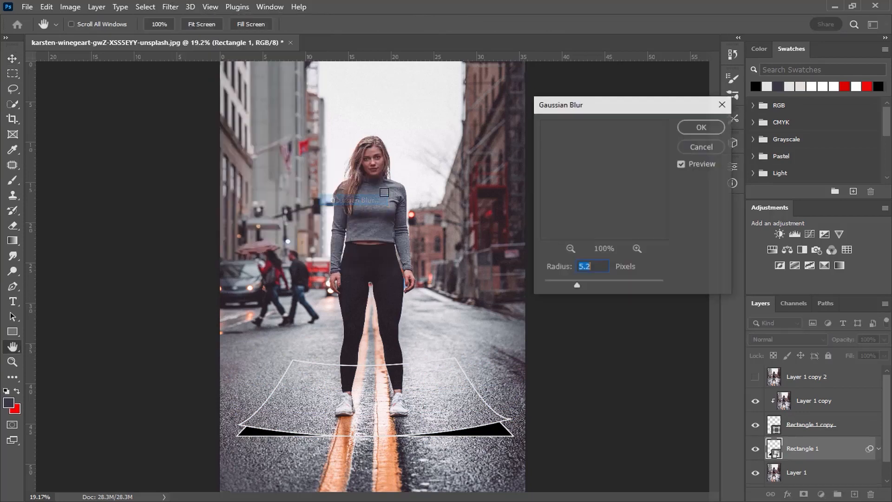
text(24)
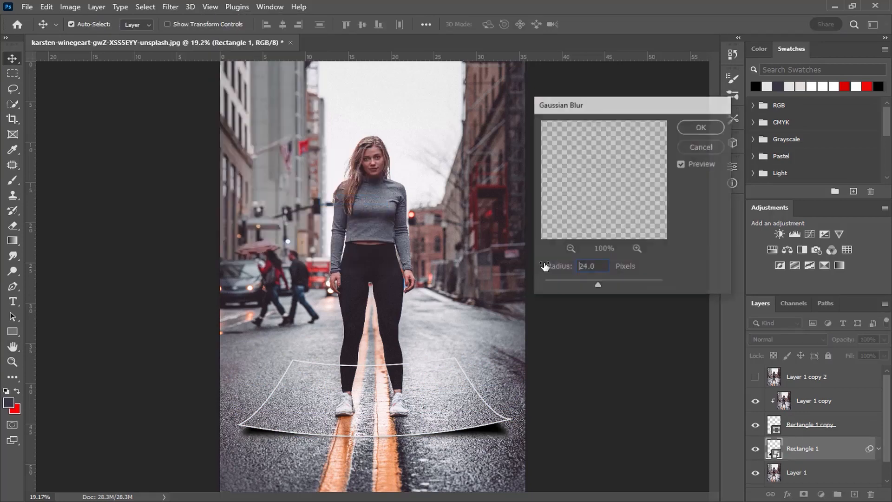
key(Return)
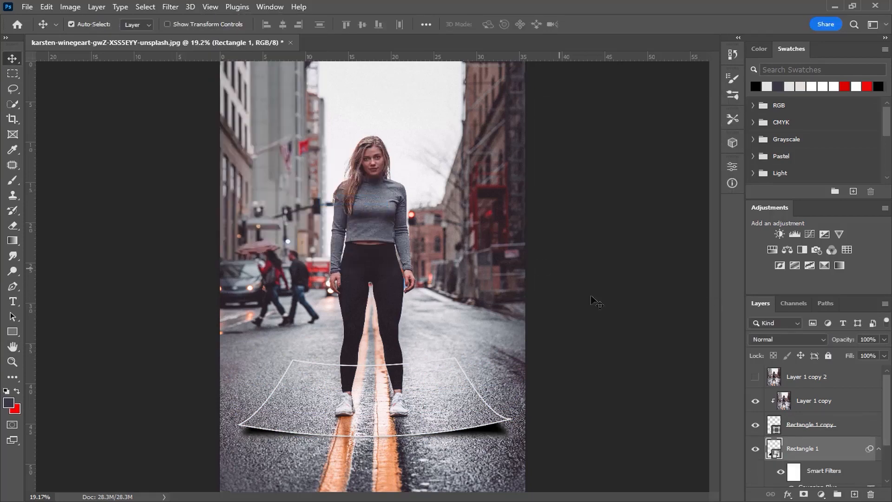
Step: Reduce the opacity of the blurred Rectangle 1 shadow layer to 80%
click(885, 340)
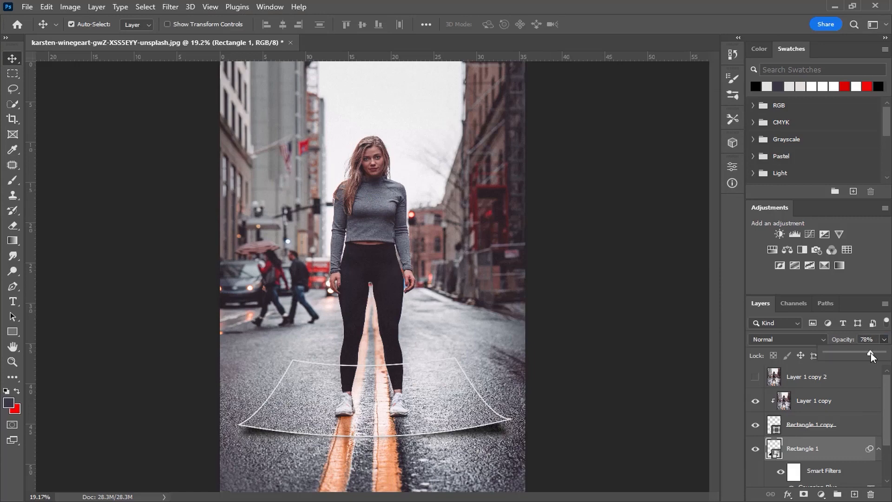
click(382, 96)
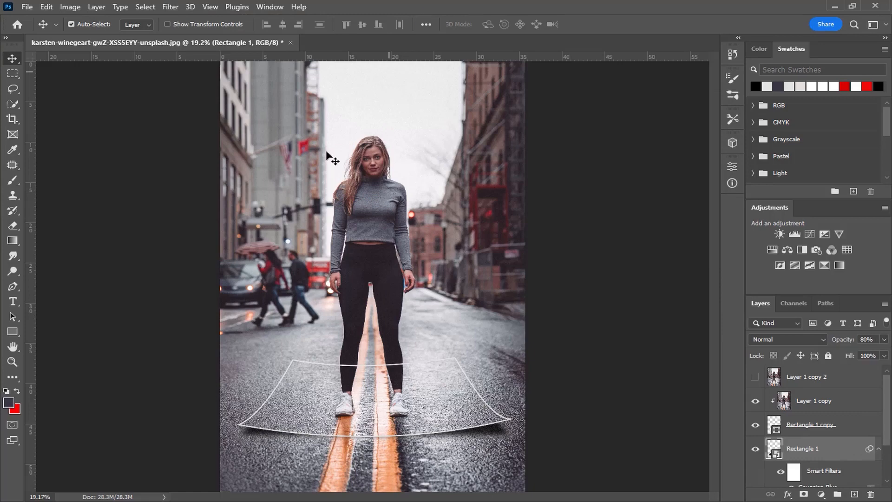
Step: Show Layer 1 copy 2, select the woman with Select Subject, and add a layer mask from the selection
click(837, 425)
click(846, 400)
click(817, 378)
click(755, 376)
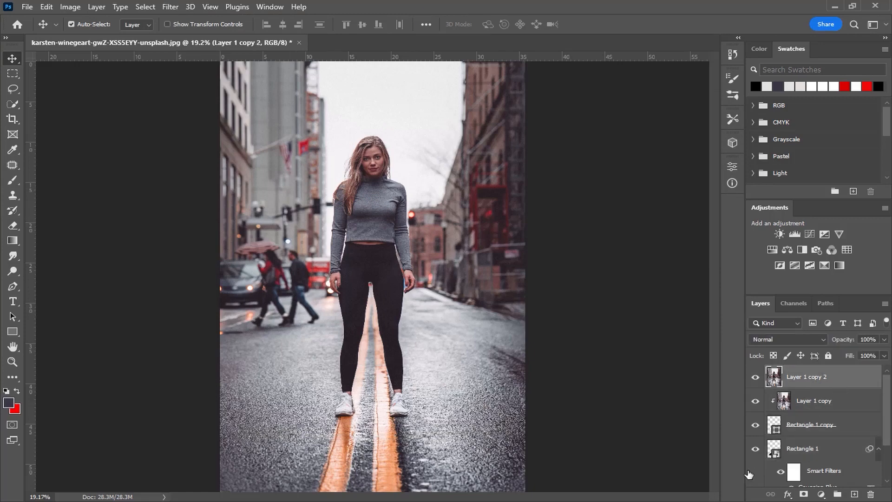
key(w)
click(369, 26)
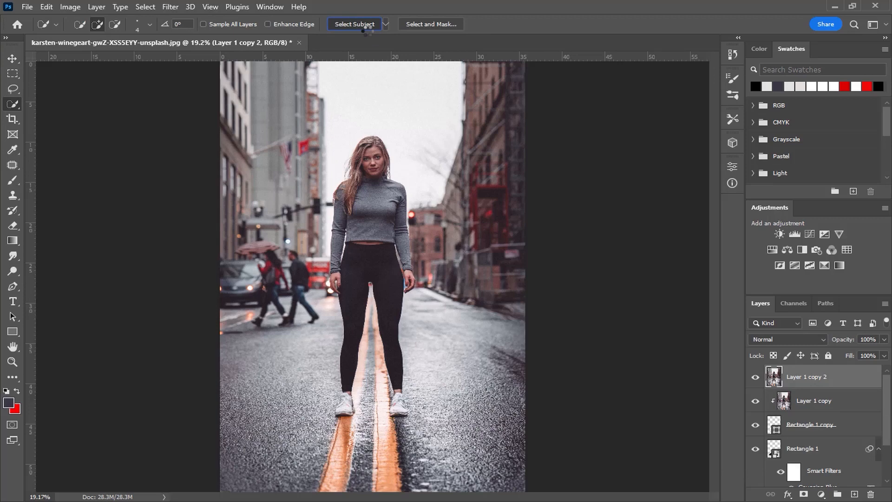
click(804, 494)
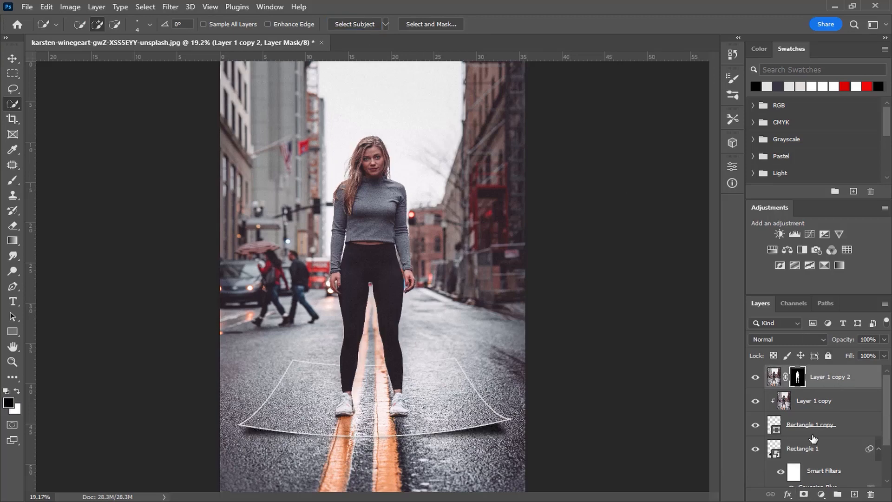
Step: Add an empty layer above Layer 1 copy and set the brush's foreground colour to #323140
click(836, 408)
click(854, 494)
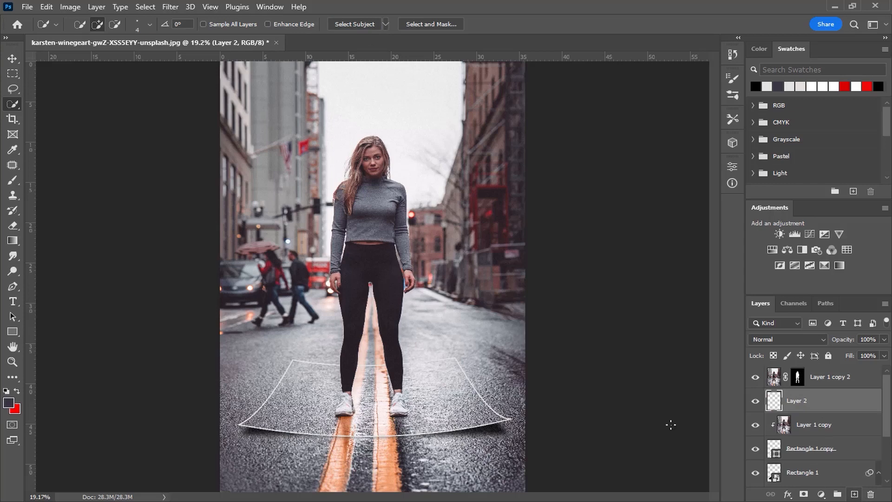
key(b)
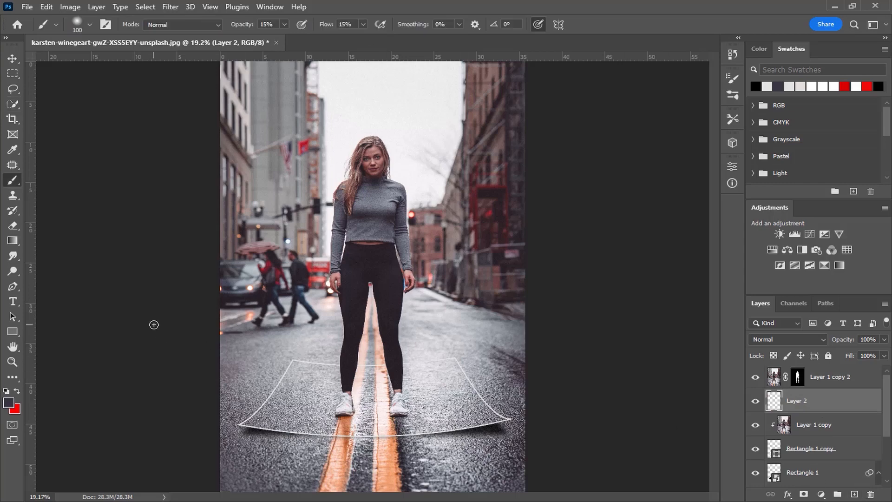
click(11, 406)
drag(510, 189, 518, 191)
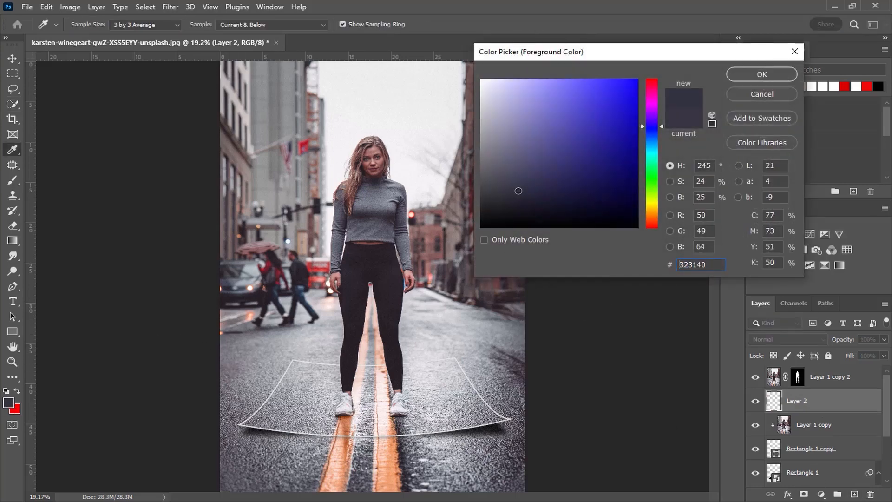
click(765, 77)
Step: Set the brush's opacity and flow to 15%
click(238, 28)
text(15)
key(Tab)
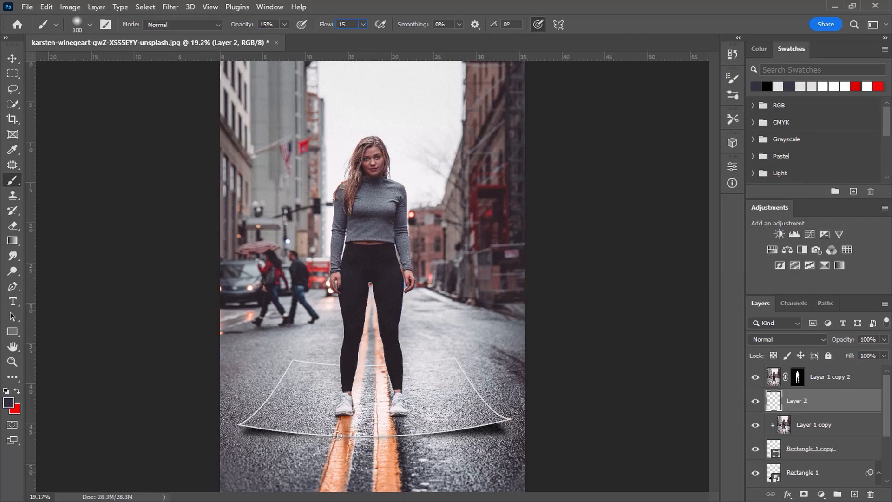
Step: Paint soft contact shadows on Layer 2 beneath the woman's shoes
key(ctrl+plus)
key(ctrl+plus)
key(ctrl+plus)
mouse_move(369, 436)
mouse_down()
mouse_move(367, 297)
mouse_move(305, 242)
mouse_up()
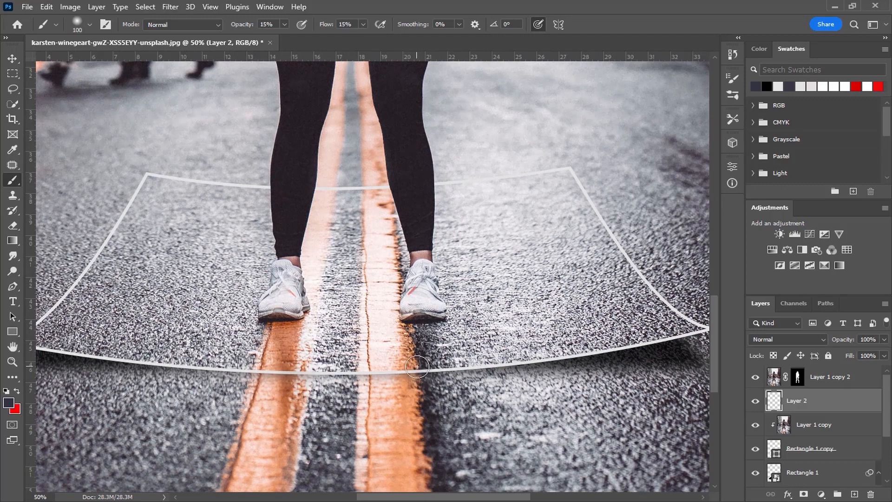
scroll(386, 404, down, 2)
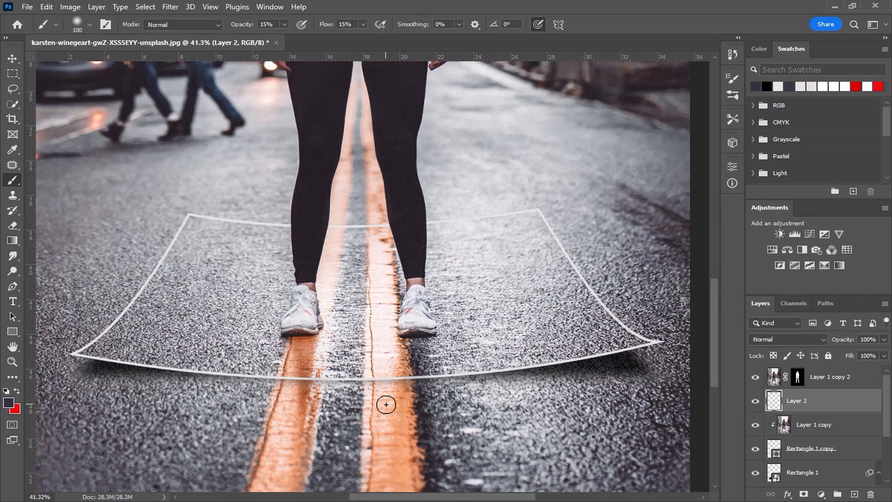
scroll(386, 404, down, 3)
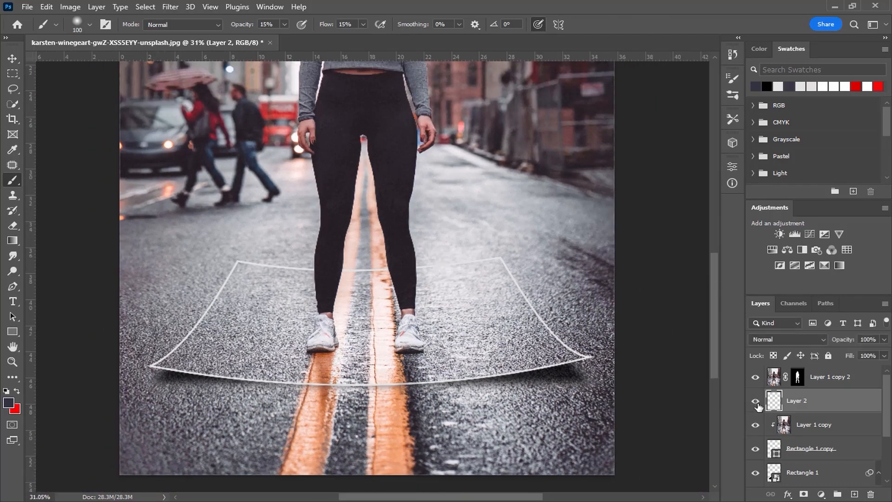
Step: Convert Layer 2 for smart filters and apply a Gaussian Blur with a 6 px radius
click(145, 7)
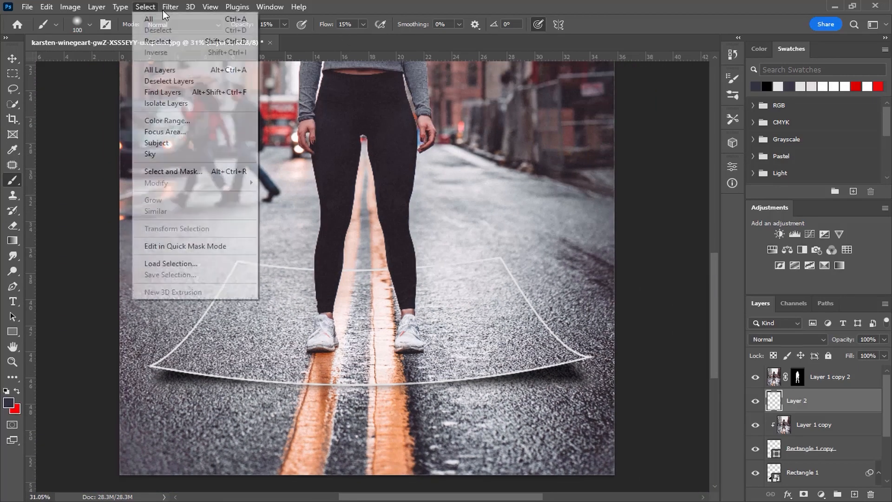
mouse_move(170, 7)
click(210, 36)
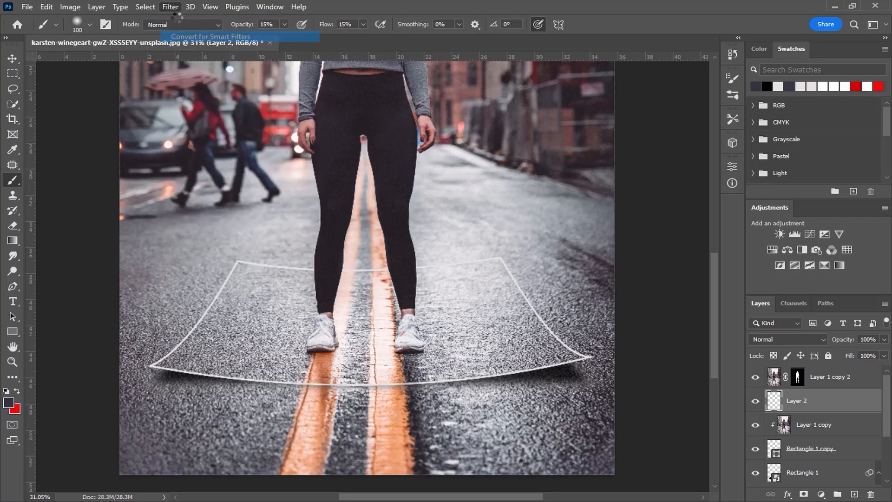
click(172, 8)
click(175, 21)
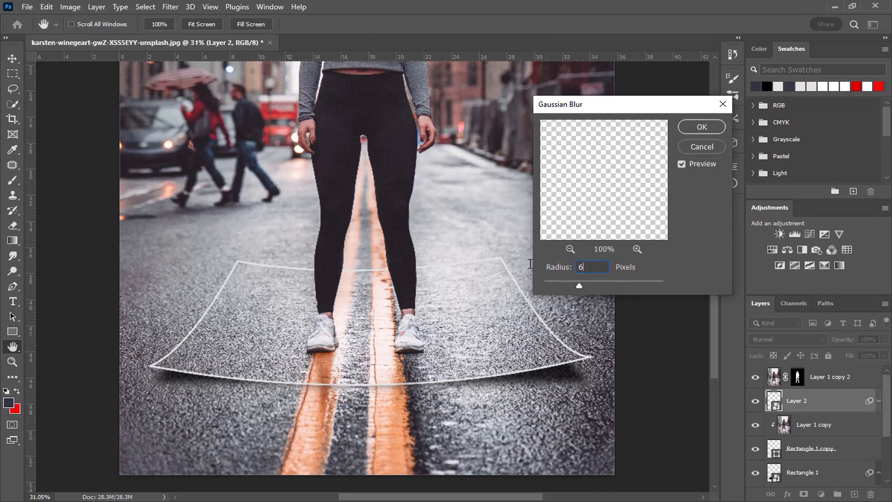
click(701, 126)
Step: Set Layer 2's opacity to 90%
click(869, 339)
text(90)
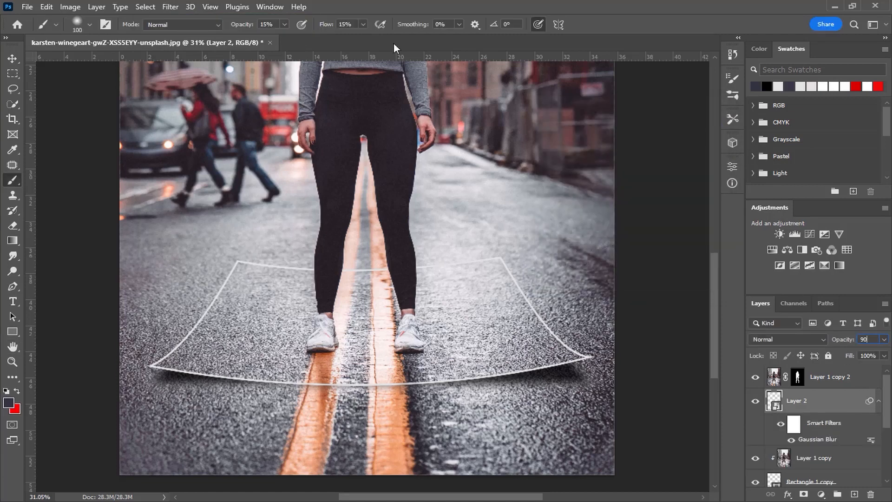
click(12, 59)
click(455, 340)
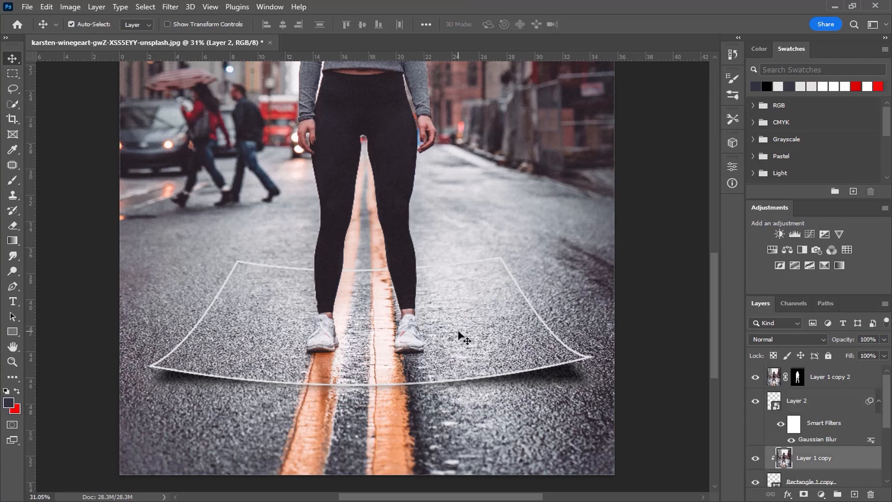
key(ctrl+0)
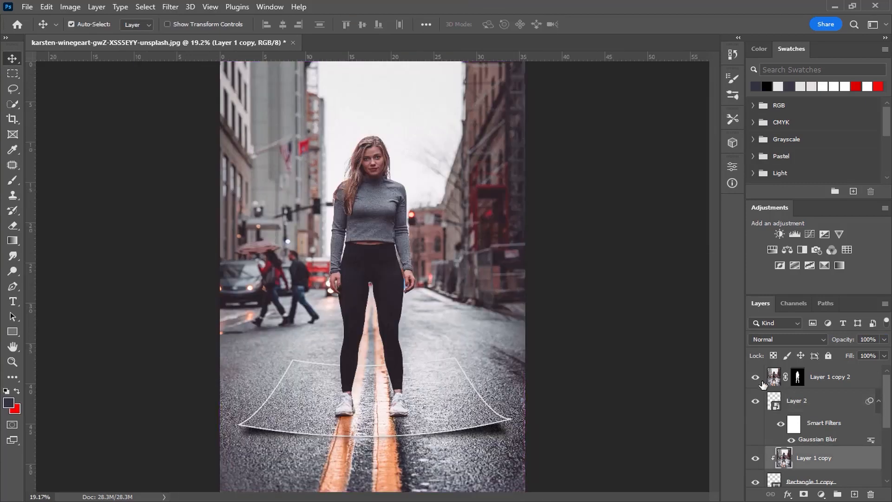
Step: Group all layers from Layer 1 copy 2 down to Layer 1, and compare the image with the group hidden and shown
click(842, 378)
scroll(884, 402, down, 3)
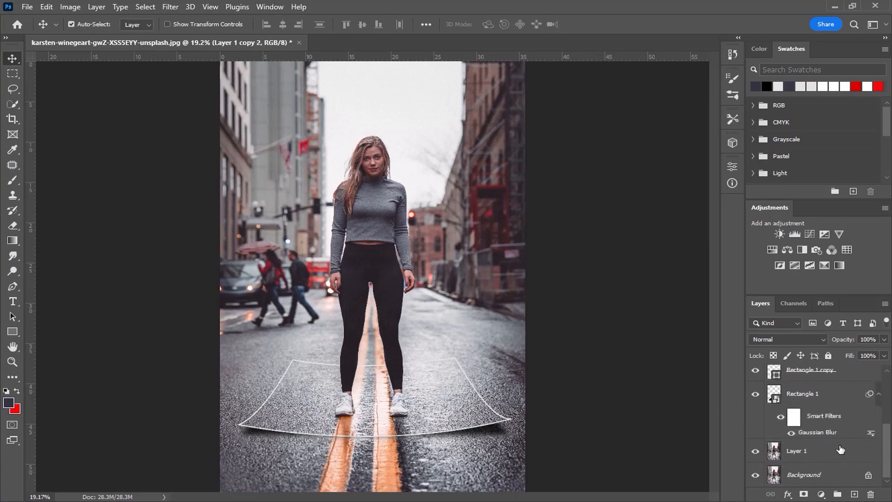
shift+click(841, 451)
click(837, 494)
click(756, 372)
click(757, 372)
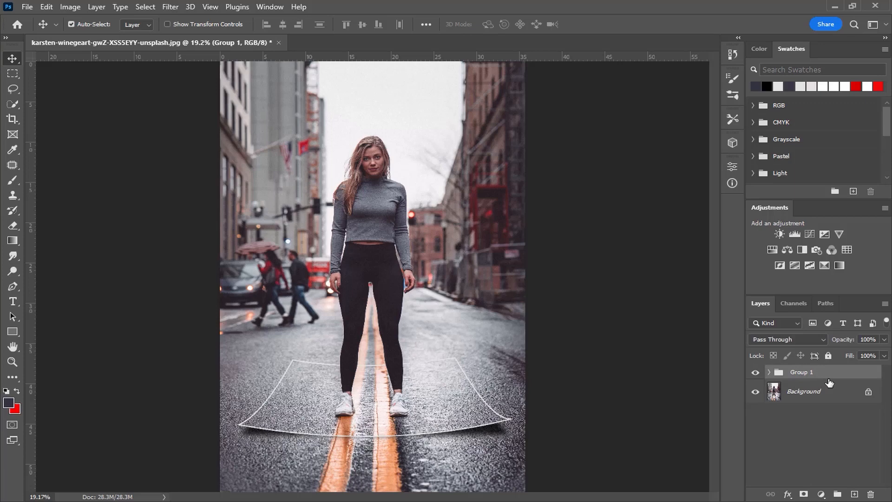
Step: Stamp all visible layers into a new layer on top and hide Group 1 and the Background
key(ctrl+shift+alt+e)
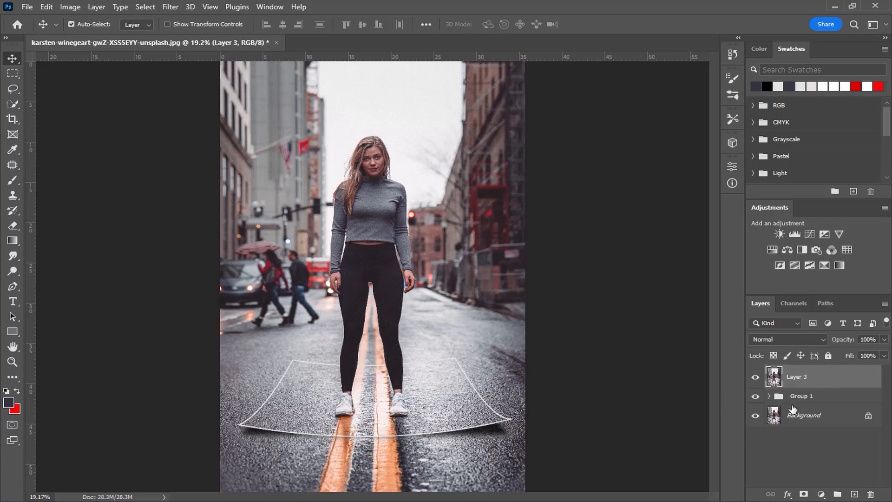
drag(756, 396, 756, 415)
Step: Convert the stamped layer for smart filters and open the Camera Raw Filter on it
click(171, 7)
click(191, 32)
click(171, 7)
click(182, 94)
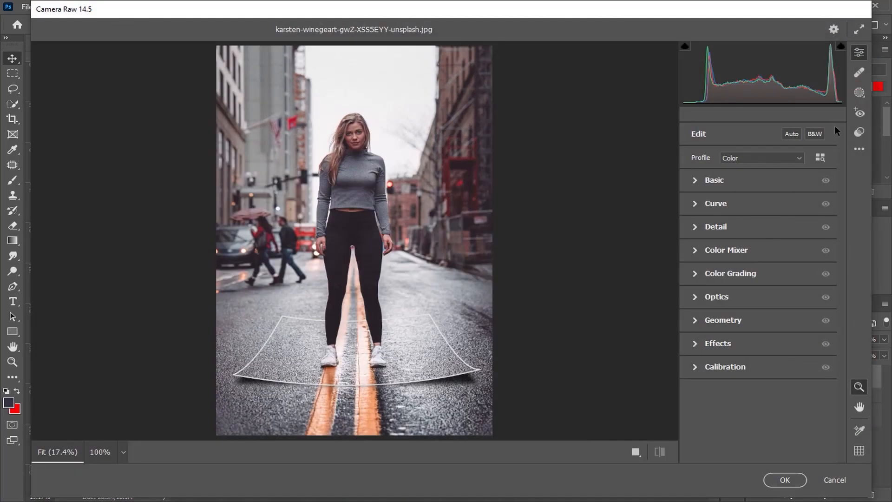
Step: Show the before and after views side by side and apply the CN16 preset from Style: Cinematic II
click(644, 456)
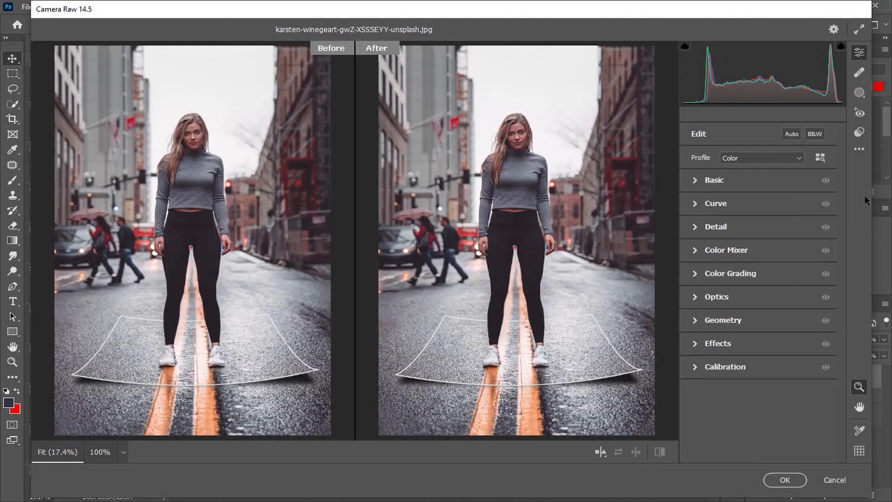
click(864, 133)
click(739, 442)
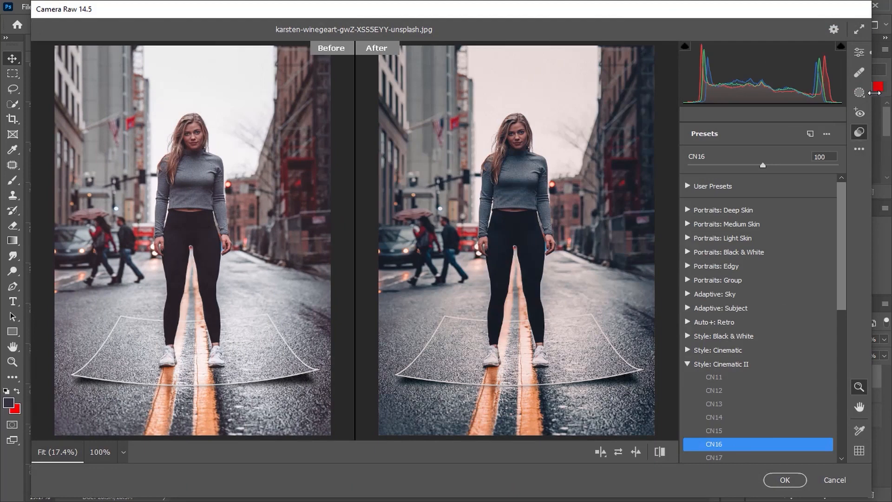
Step: Set Exposure to +0.15, Contrast to +5, Highlights to -34, Shadows to +35, Whites to -7 and Blacks to +8
click(859, 52)
click(741, 175)
drag(762, 236, 763, 242)
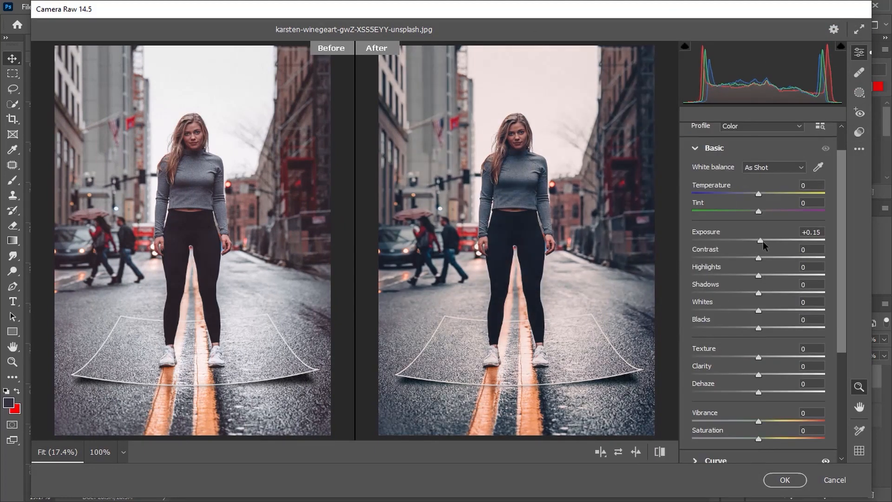
click(800, 248)
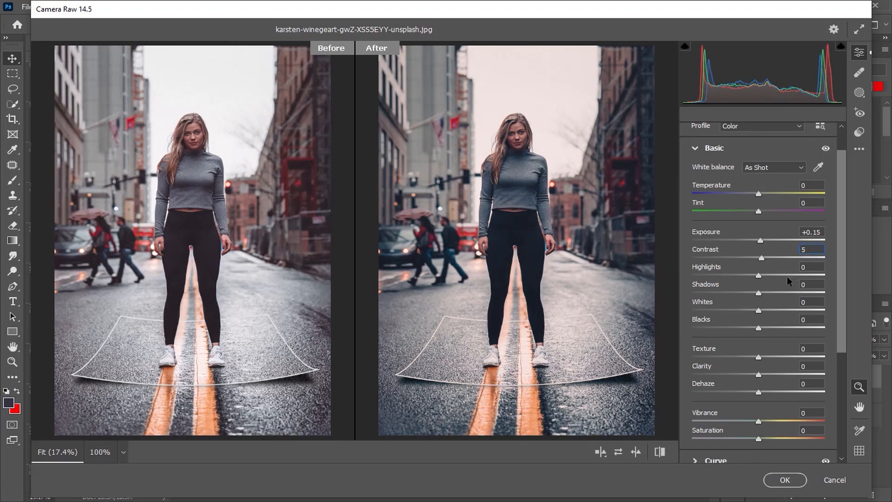
drag(758, 276, 765, 334)
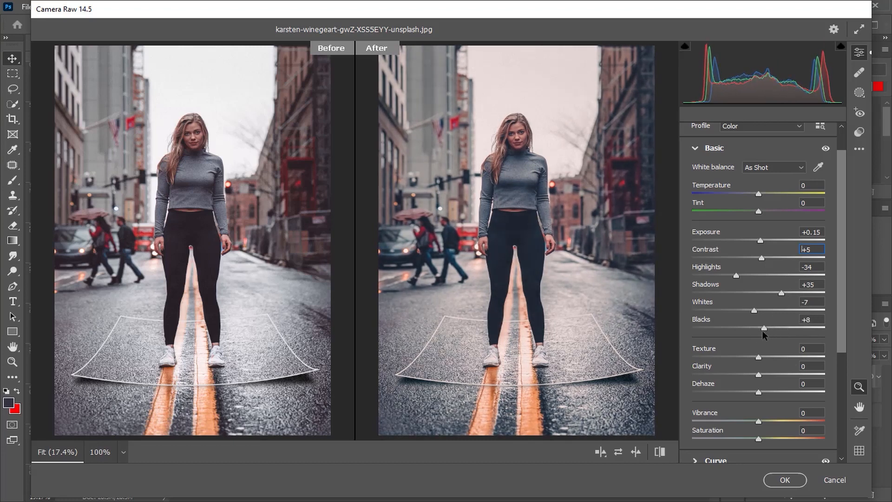
Step: Set Texture to +15 and Clarity to +5 in the Basic adjustments
click(800, 350)
text(15)
click(813, 364)
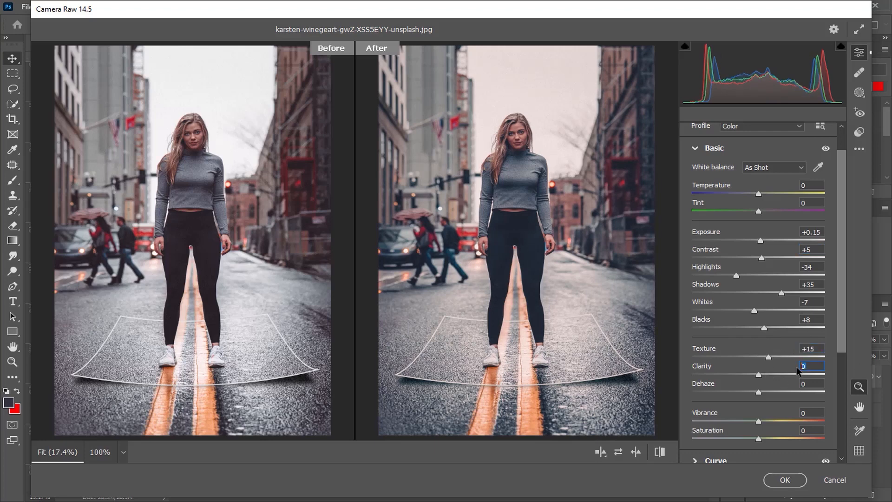
text(5)
click(704, 144)
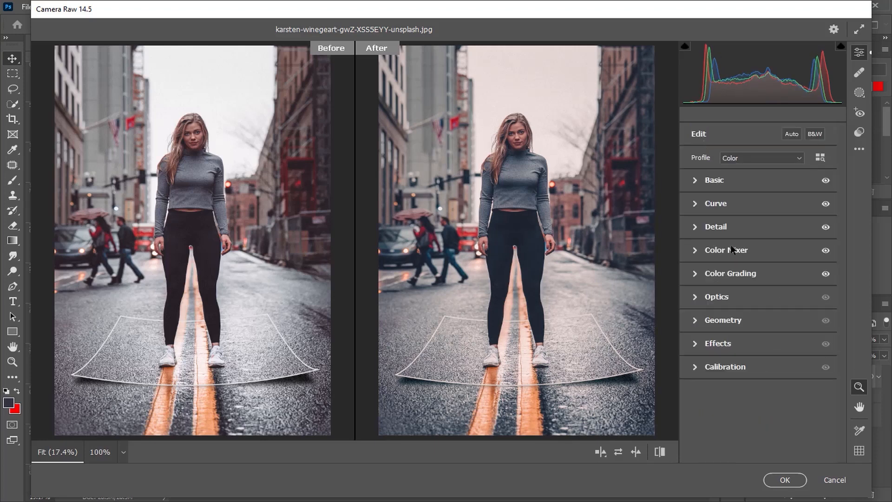
Step: Set the Color Mixer hues to +31 for Reds, +7 for Oranges and -14 for Blues
click(739, 258)
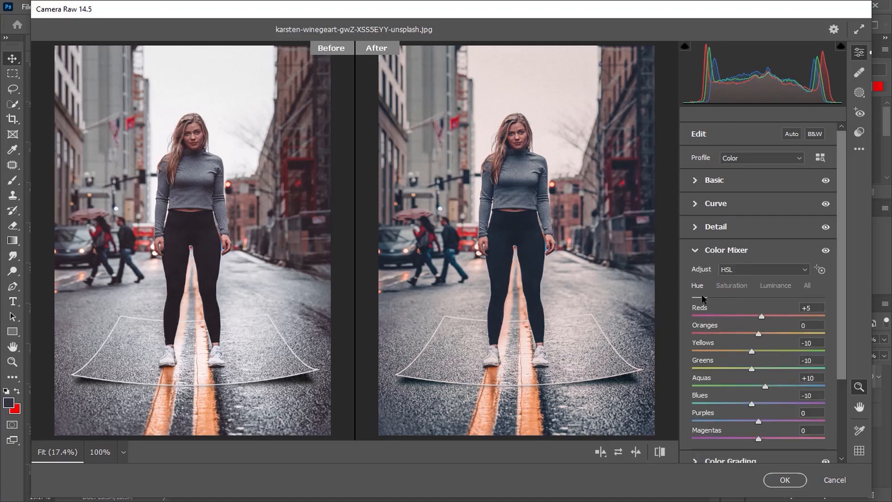
click(510, 130)
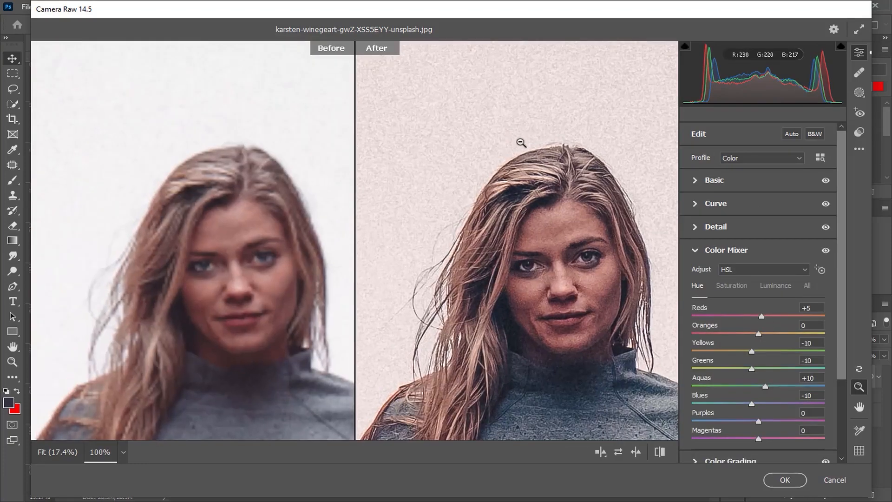
drag(762, 318, 787, 329)
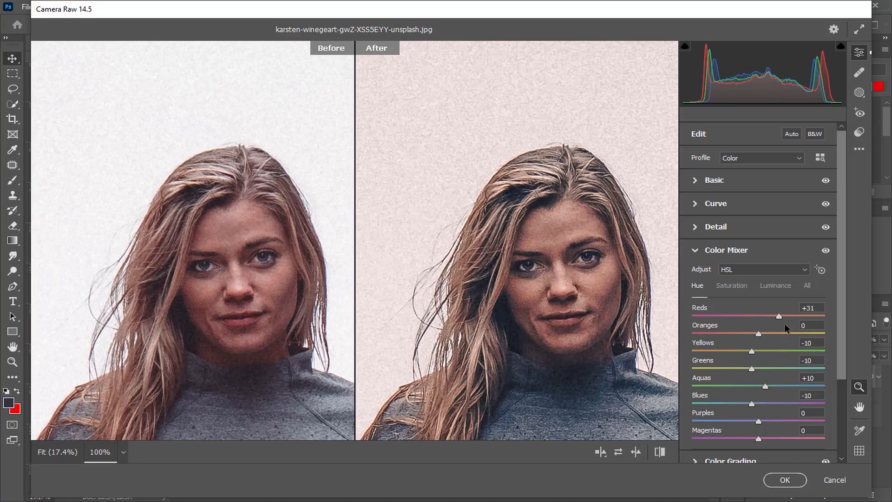
mouse_move(758, 334)
mouse_down()
mouse_move(823, 334)
mouse_move(737, 337)
mouse_move(757, 338)
mouse_up()
drag(757, 335, 765, 341)
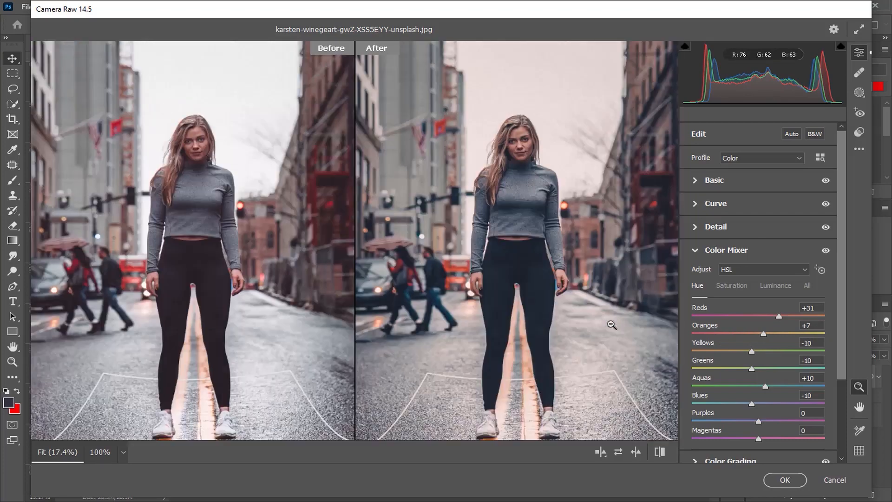
click(612, 324)
mouse_move(753, 404)
mouse_down()
mouse_move(791, 408)
mouse_move(716, 408)
mouse_move(749, 407)
mouse_up()
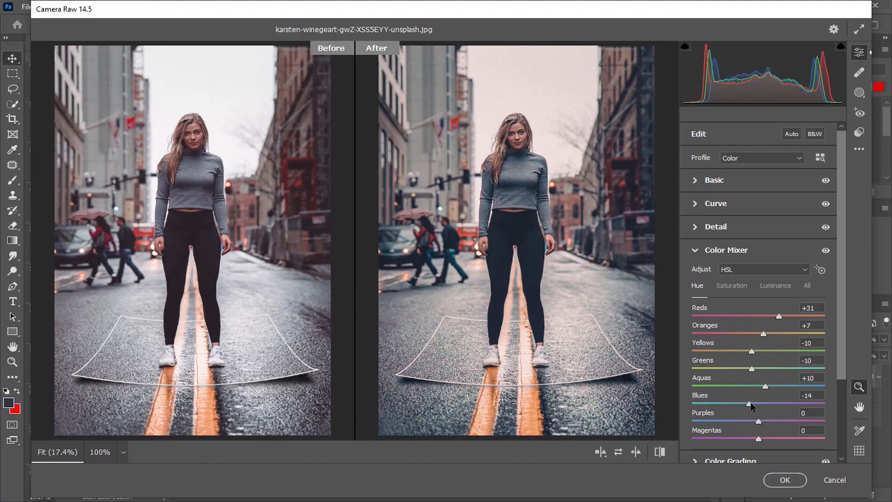
Step: Set the Color Mixer saturation to -9 for Reds and +23 for Oranges, checking the woman's face up close
click(732, 285)
click(517, 134)
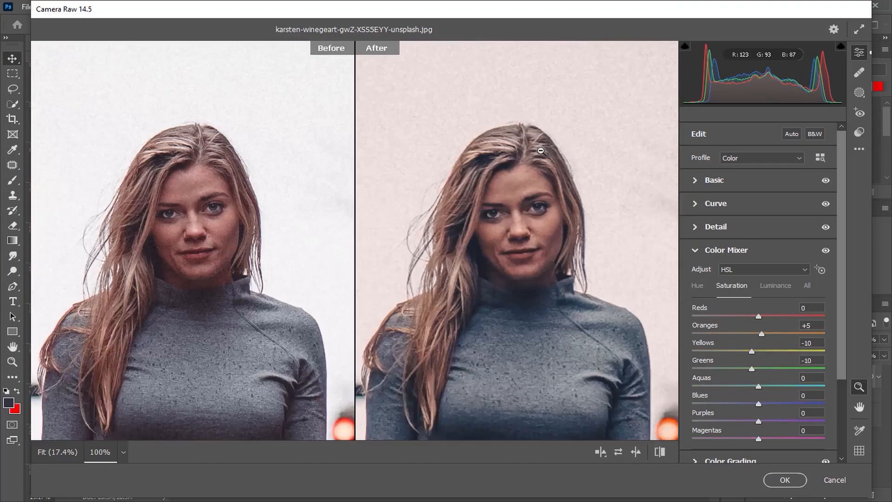
key(h)
drag(620, 345, 588, 264)
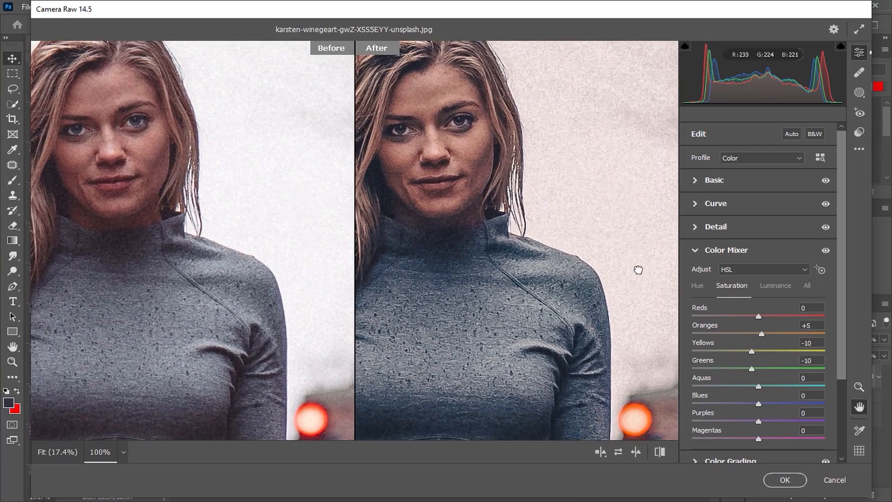
mouse_move(763, 314)
mouse_down()
mouse_move(829, 316)
mouse_move(755, 318)
mouse_up()
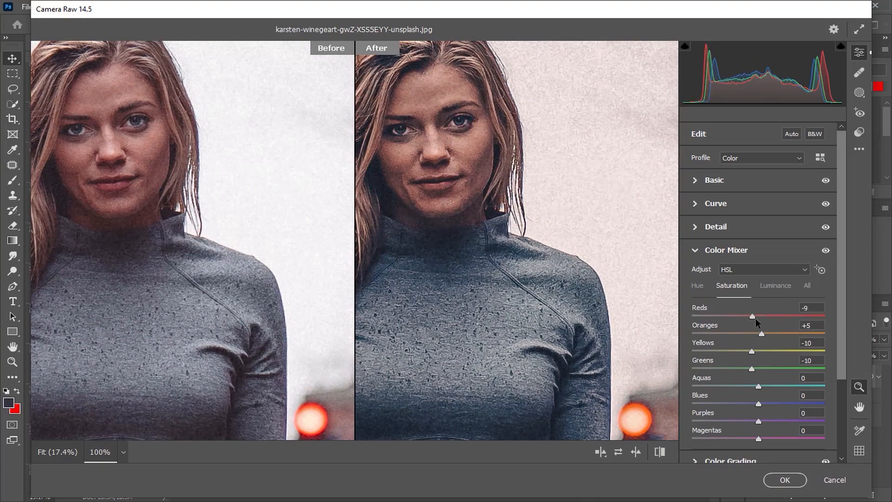
key(ctrl+0)
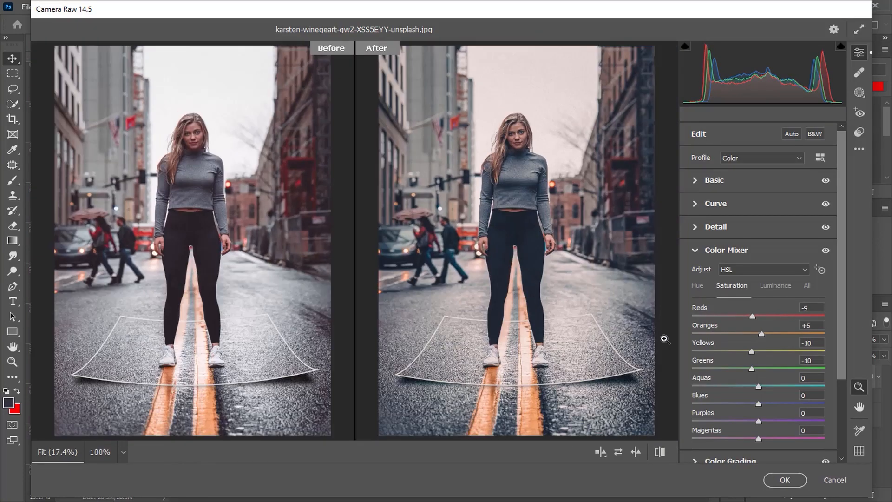
drag(761, 334, 832, 334)
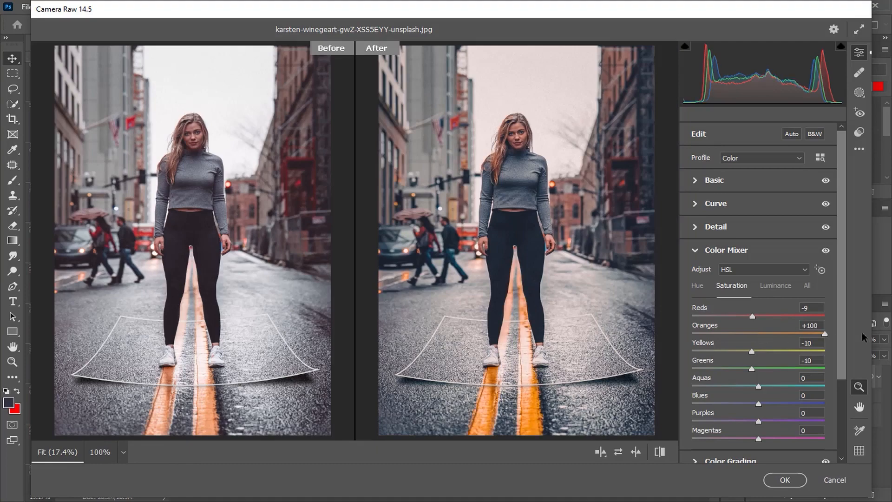
key(ctrl+alt+0)
drag(823, 335, 777, 335)
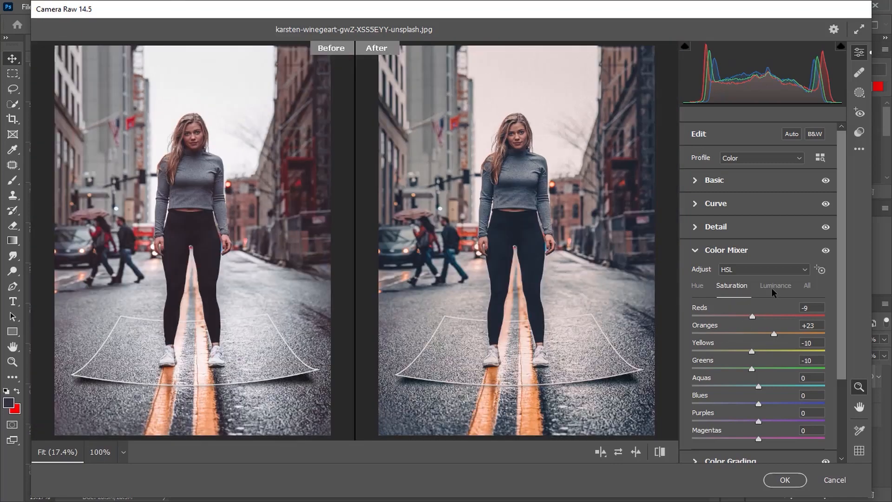
Step: Set the Color Mixer luminance to -9 for Reds, -4 for Oranges, +49 for Yellows and -33 for Blues
click(774, 286)
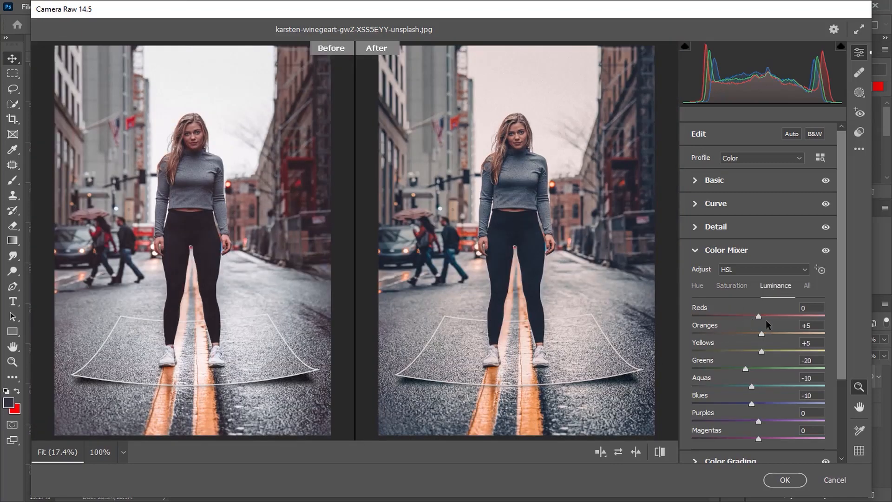
mouse_move(758, 317)
mouse_down()
mouse_move(835, 323)
mouse_move(712, 320)
mouse_move(773, 321)
mouse_up()
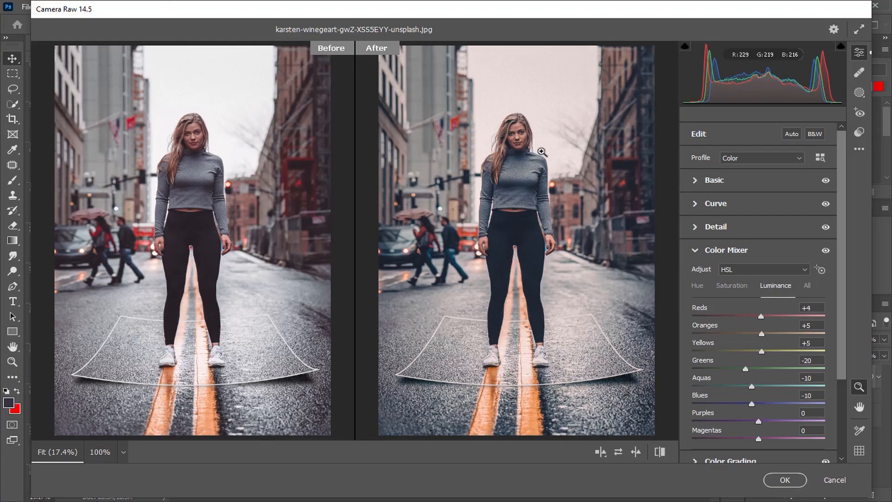
click(529, 147)
drag(761, 316, 756, 337)
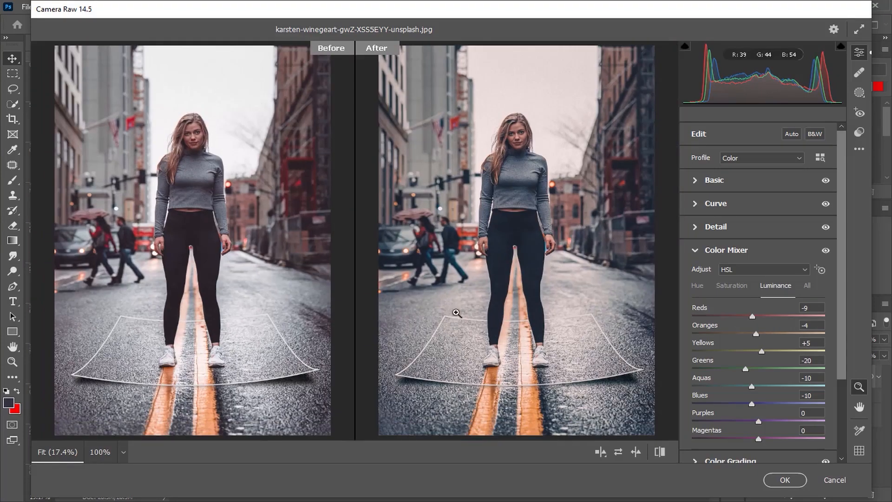
drag(766, 356, 791, 356)
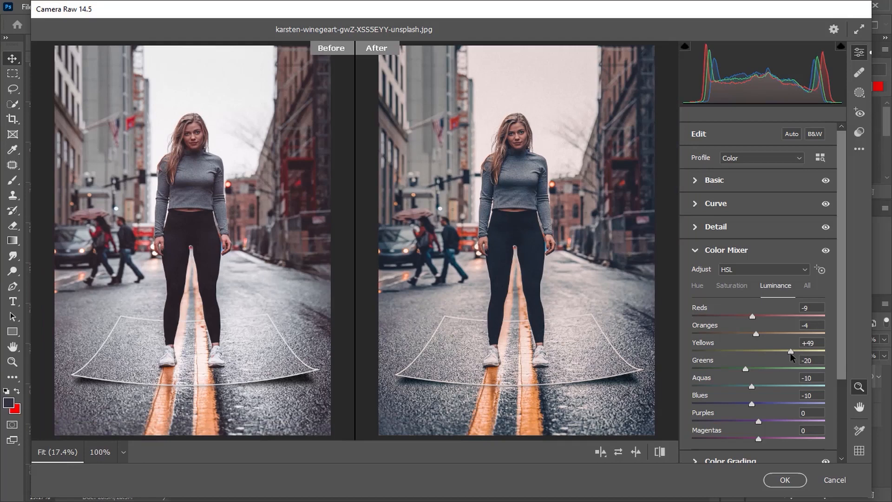
mouse_move(752, 403)
mouse_down()
mouse_move(840, 407)
mouse_move(739, 413)
mouse_up()
scroll(526, 318, up, 4)
scroll(527, 318, down, 4)
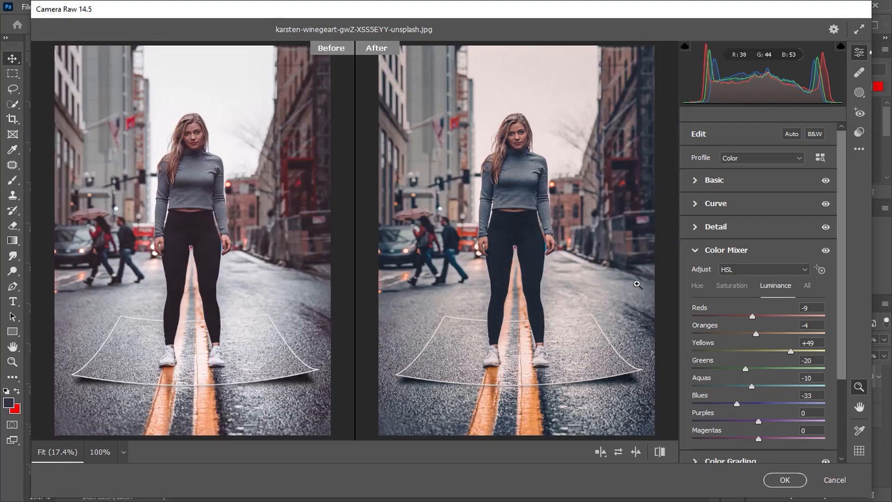
Step: Shape the parametric curve with Highlights at +16, Lights at +6, Darks at -21 and Shadows at +12
click(739, 249)
click(727, 203)
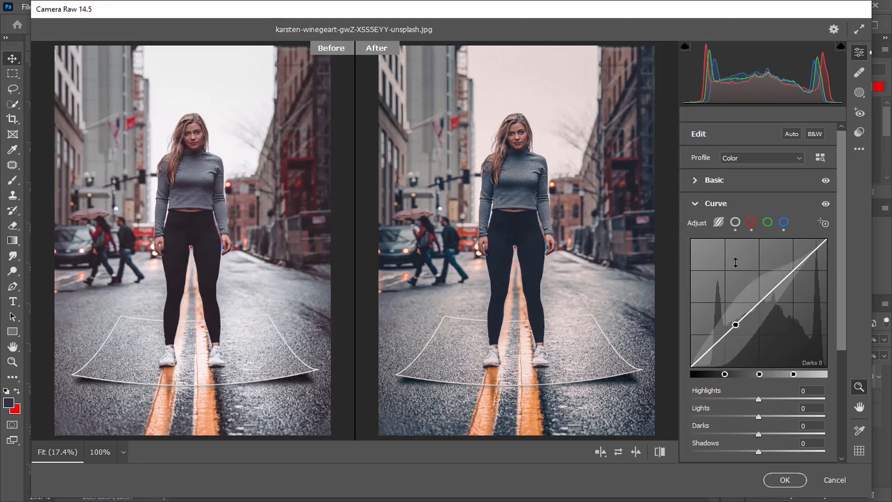
drag(757, 401, 766, 452)
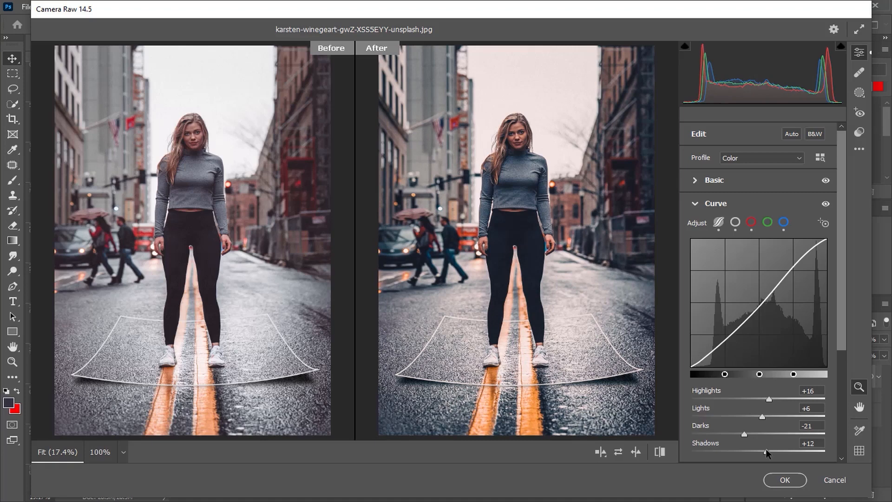
Step: Adjust the Detail settings for sharpening and noise reduction, entering a value of 30
click(702, 207)
click(711, 225)
click(794, 248)
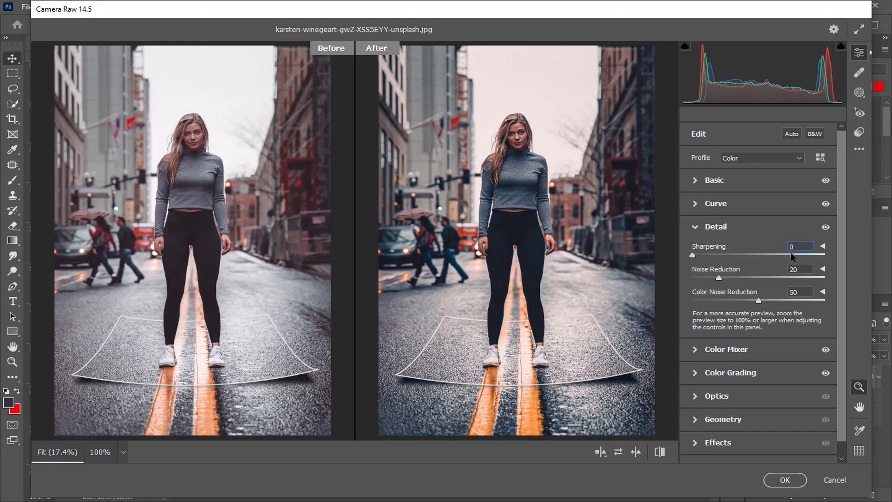
key(Tab)
text(30)
click(751, 230)
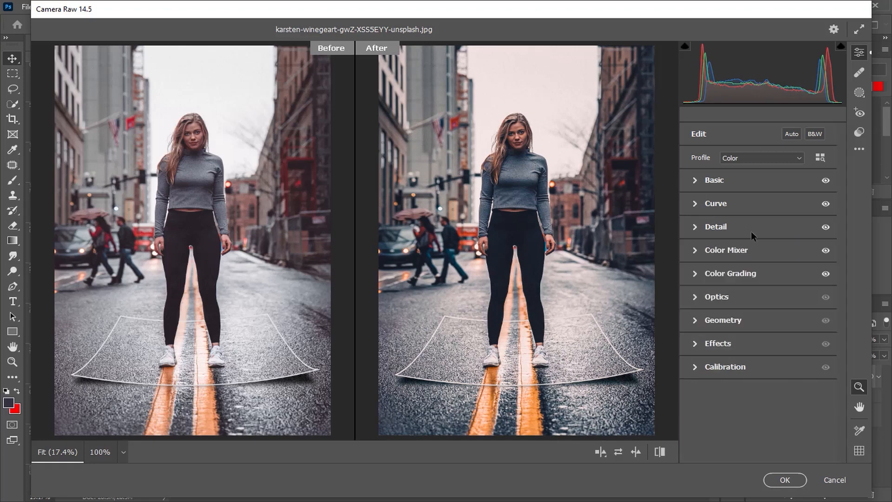
Step: Darken the image edges in Optics with Vignette at -41 and Midpoint at 100
click(735, 297)
drag(764, 348, 785, 375)
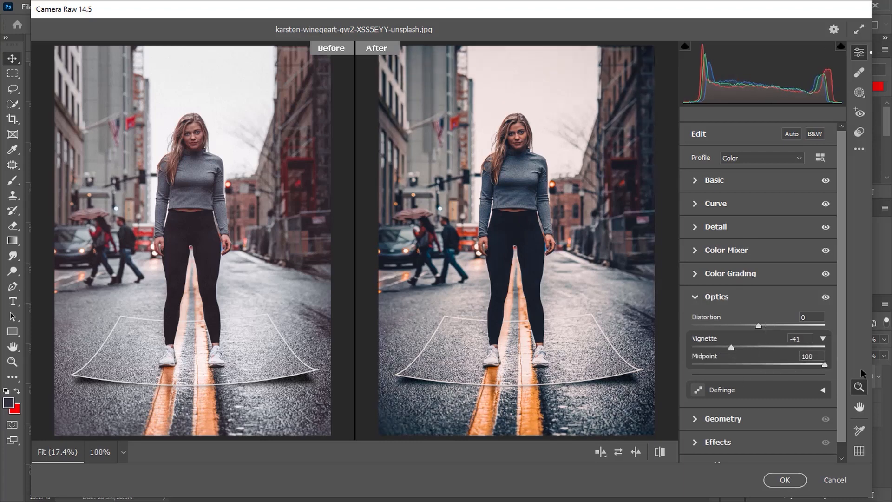
click(727, 296)
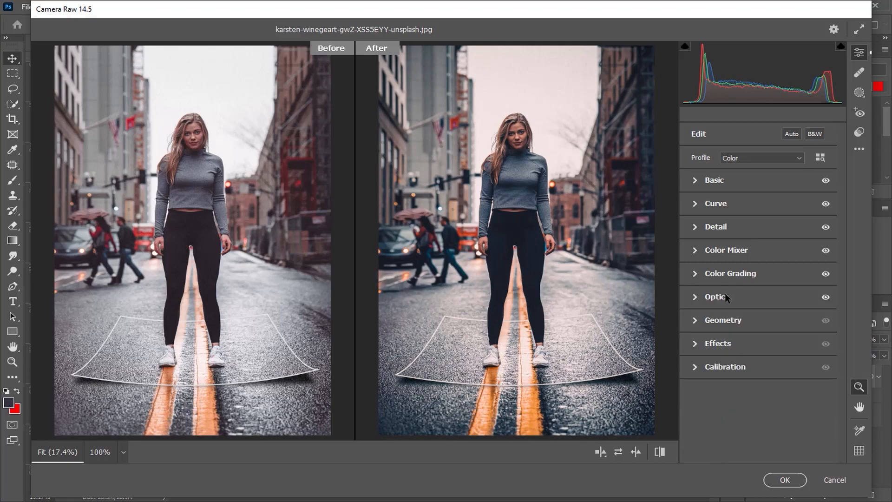
Step: Toggle between the default settings and the graded settings to compare the results
click(658, 450)
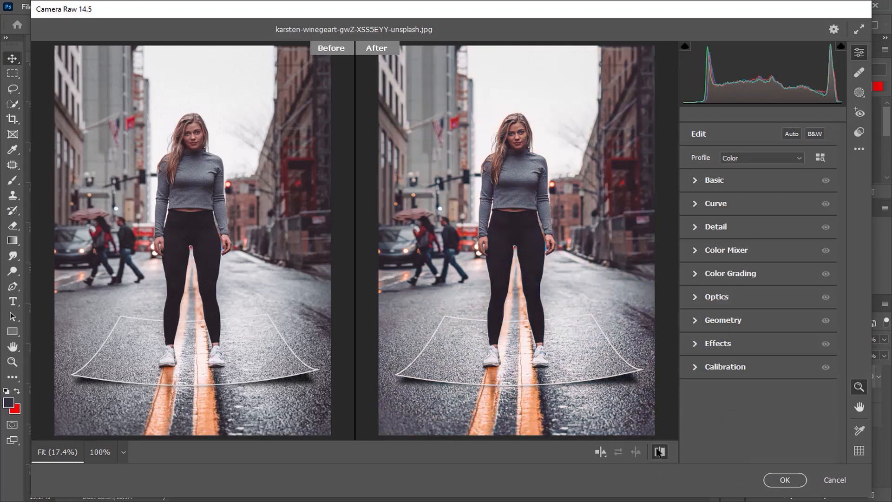
click(658, 451)
click(658, 451)
click(658, 450)
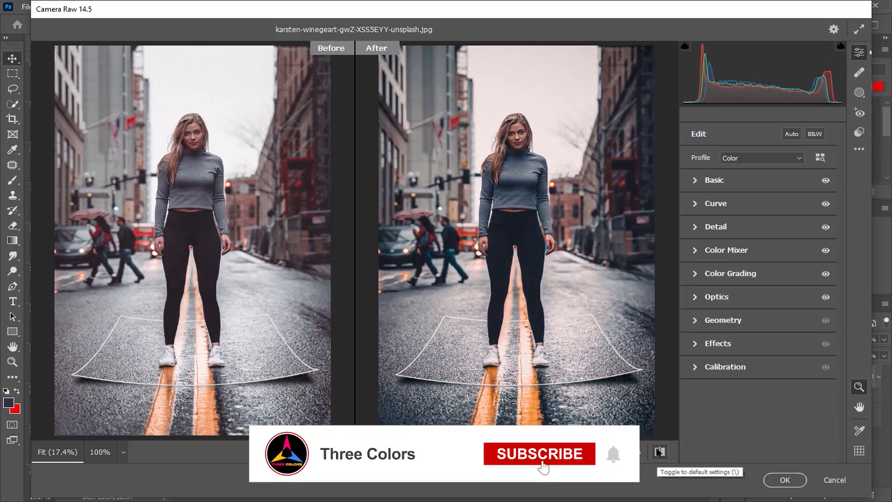
Step: Apply the Camera Raw grading to Layer 3 and toggle the layer's visibility to compare it with the original photo
click(767, 480)
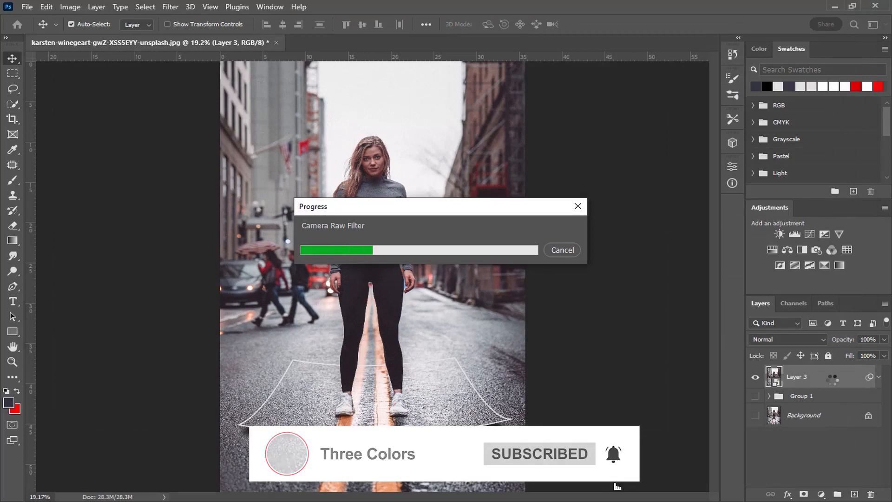
click(755, 448)
click(756, 377)
click(756, 377)
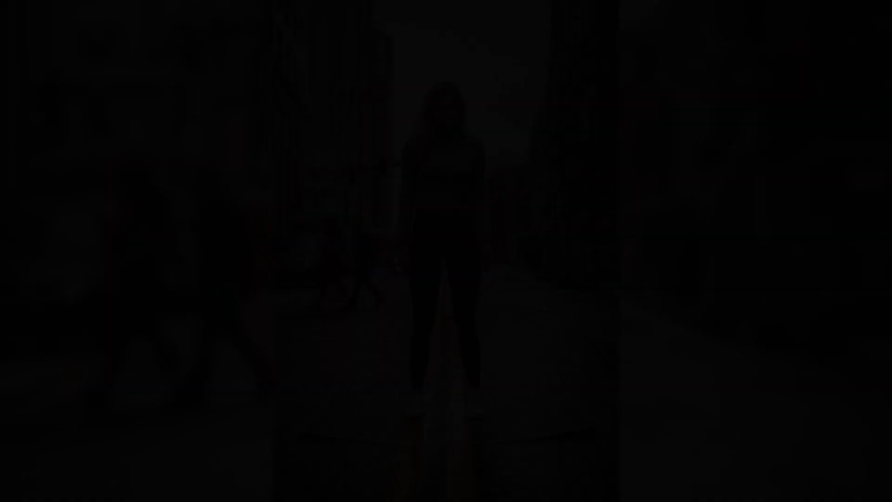